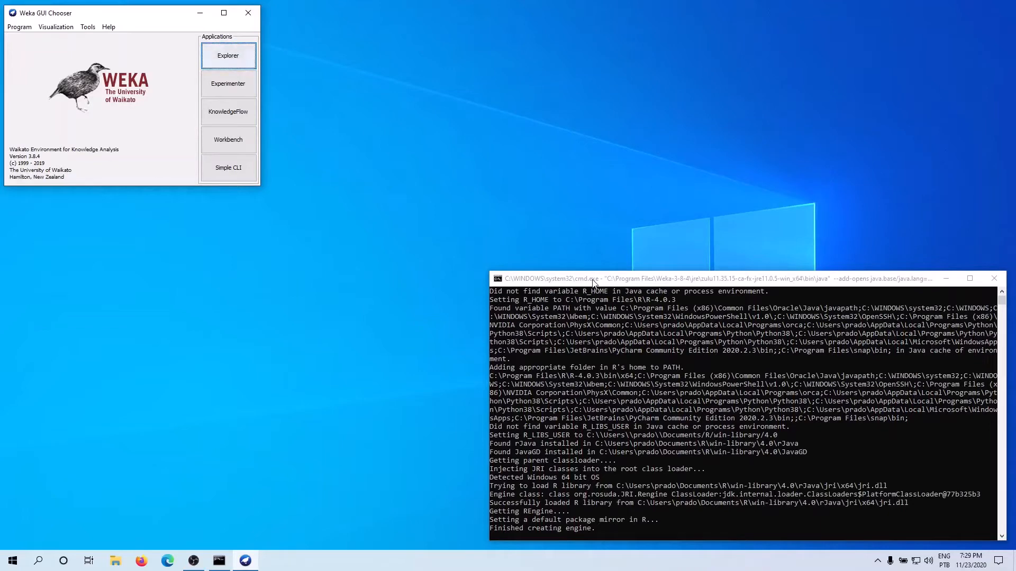
Find the Weka 3.8.4 program group among the installed Windows applications and expand its entries.
left_click(13, 560)
scroll(53, 475, "down", 15)
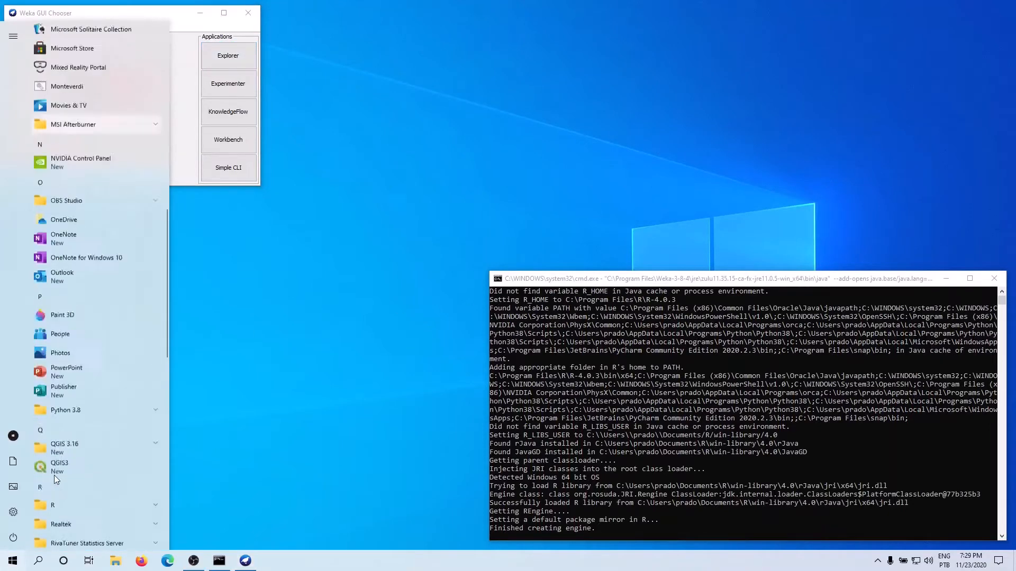
scroll(54, 472, "down", 3)
left_click(62, 284)
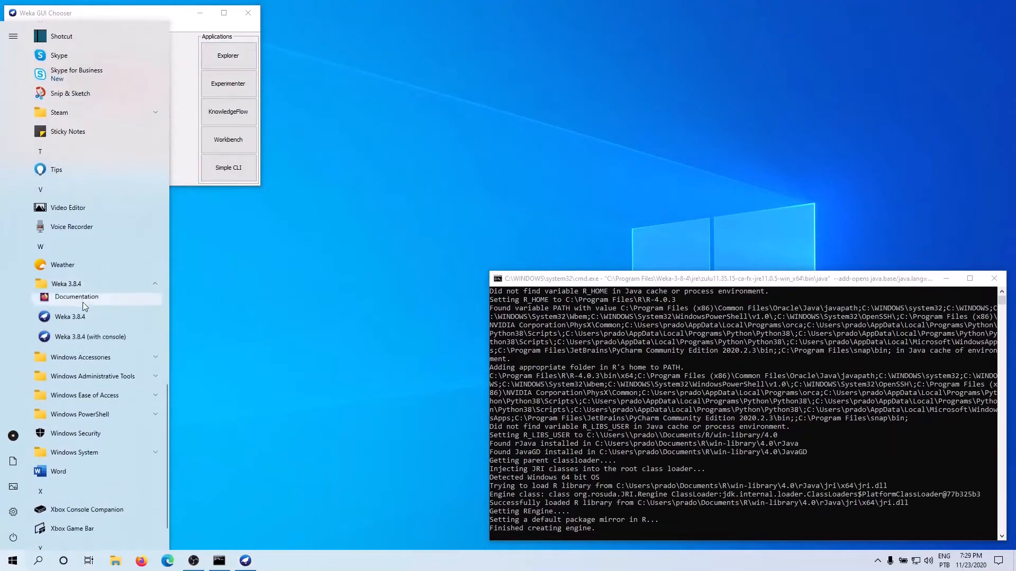
left_click(127, 344)
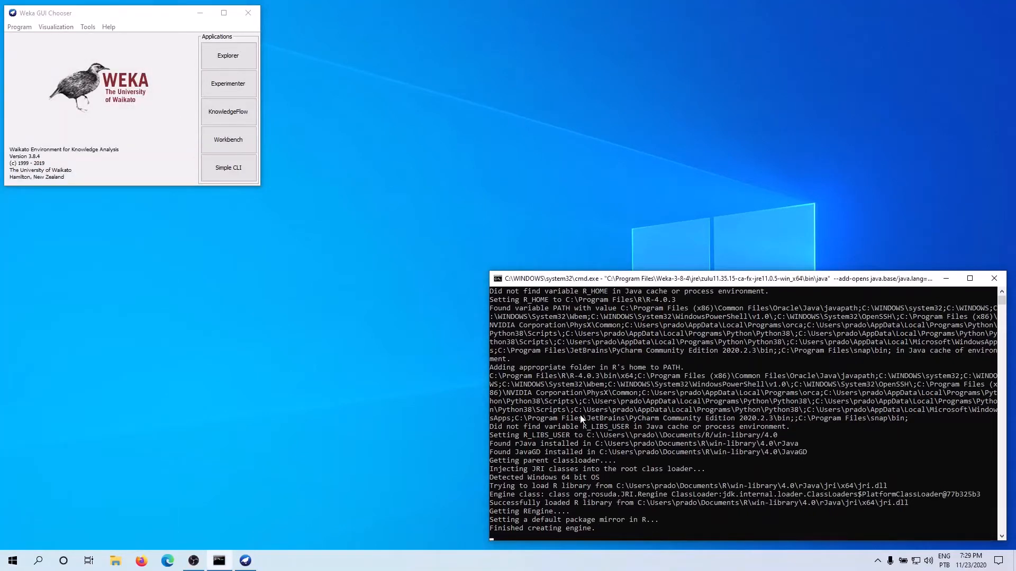
Open the Weka GUI Chooser settings, review the look-and-feel options for the UI, and cancel.
left_click(135, 21)
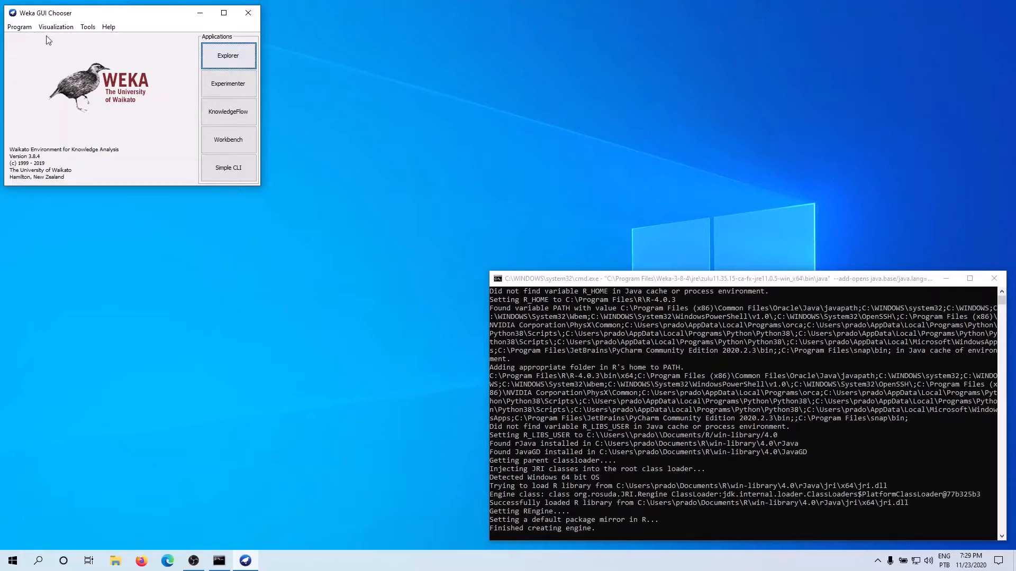
left_click(20, 27)
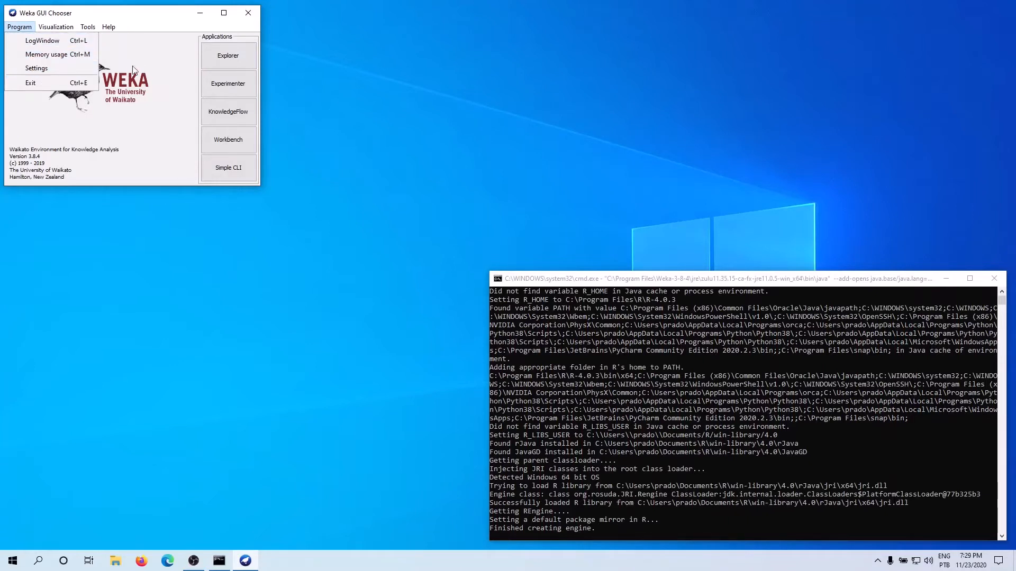
left_click(67, 70)
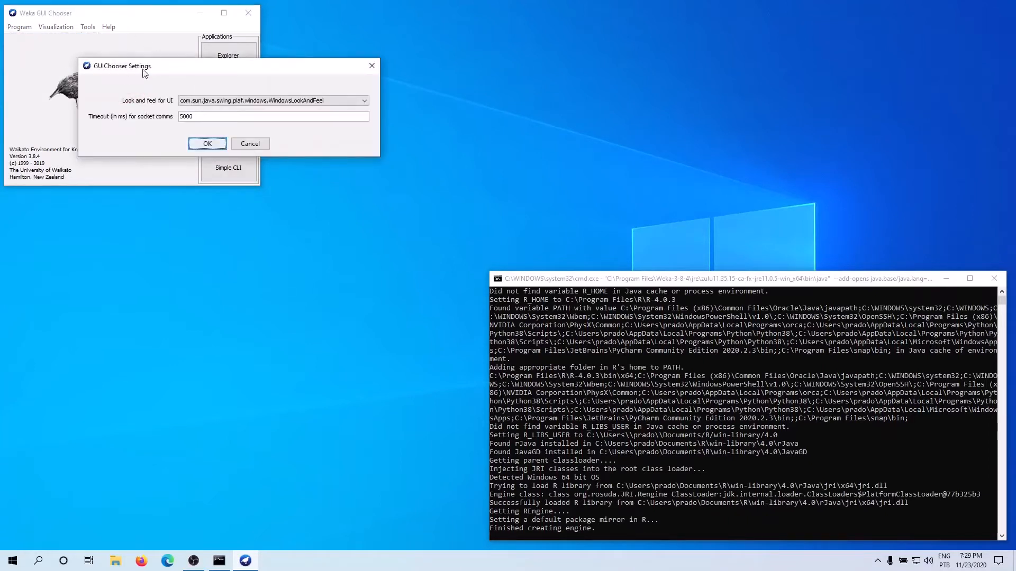
left_click(210, 101)
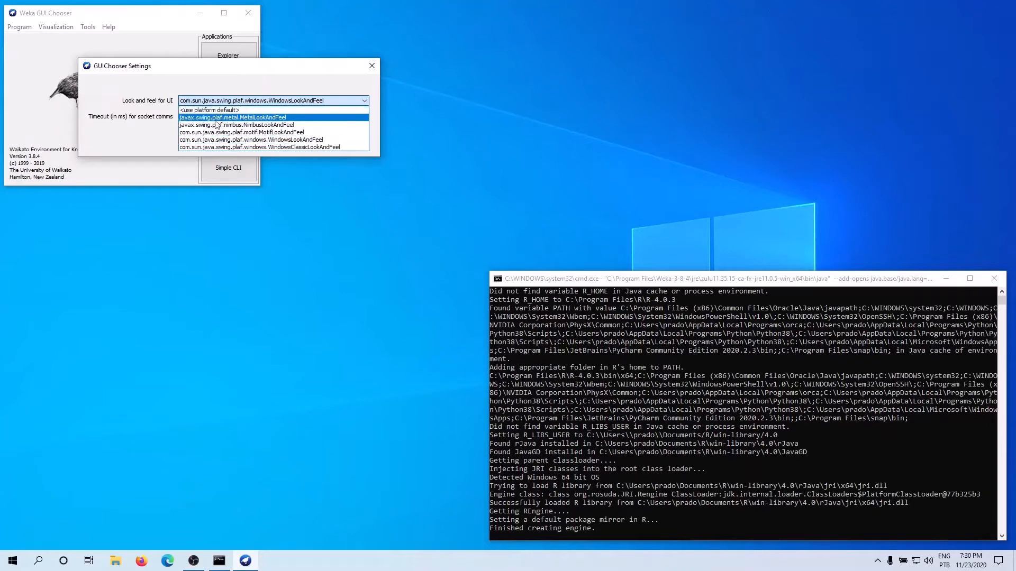
left_click(152, 104)
left_click(253, 143)
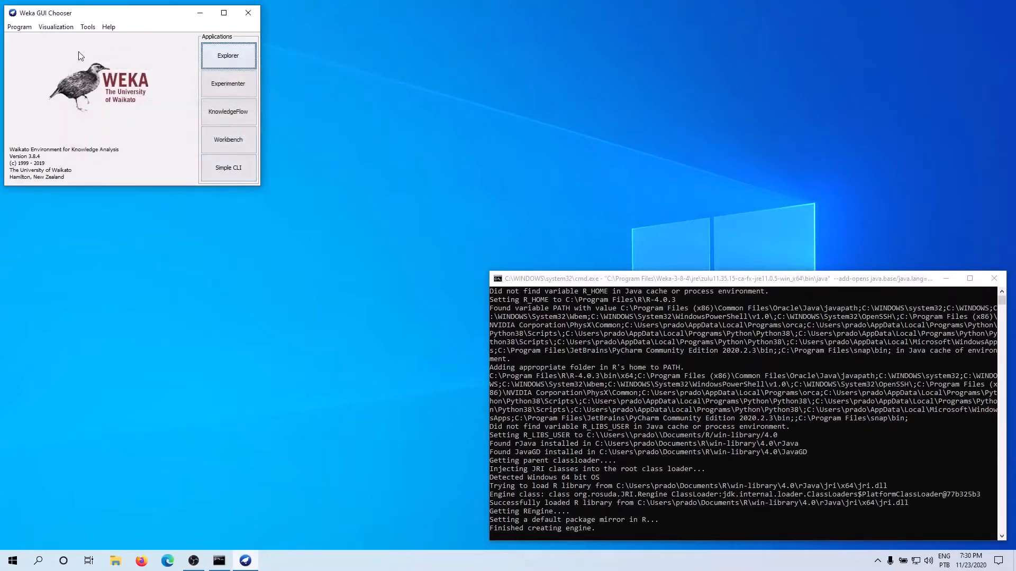
Open Weka's package manager and refresh the repository cache.
left_click(53, 29)
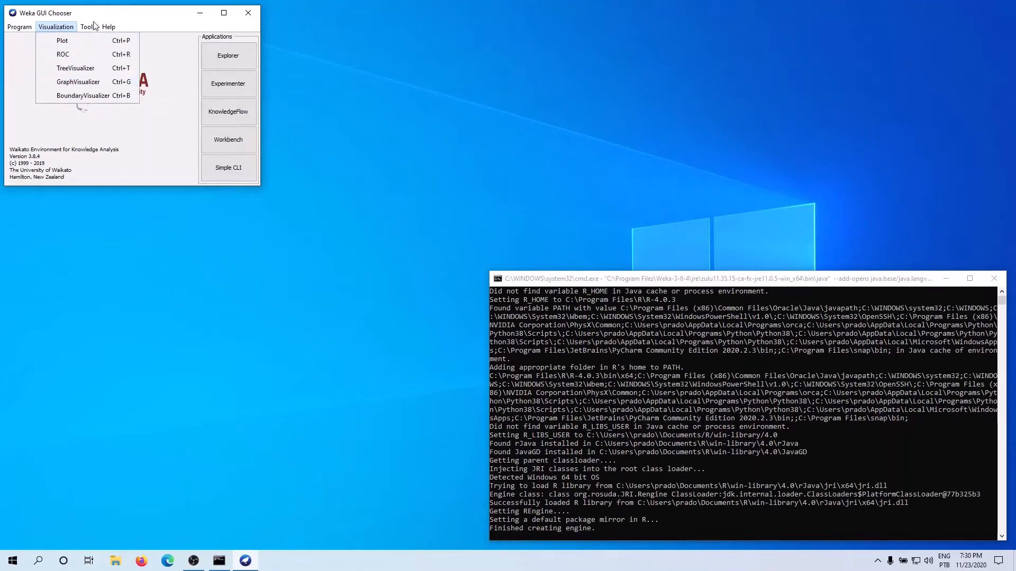
mouse_move(93, 25)
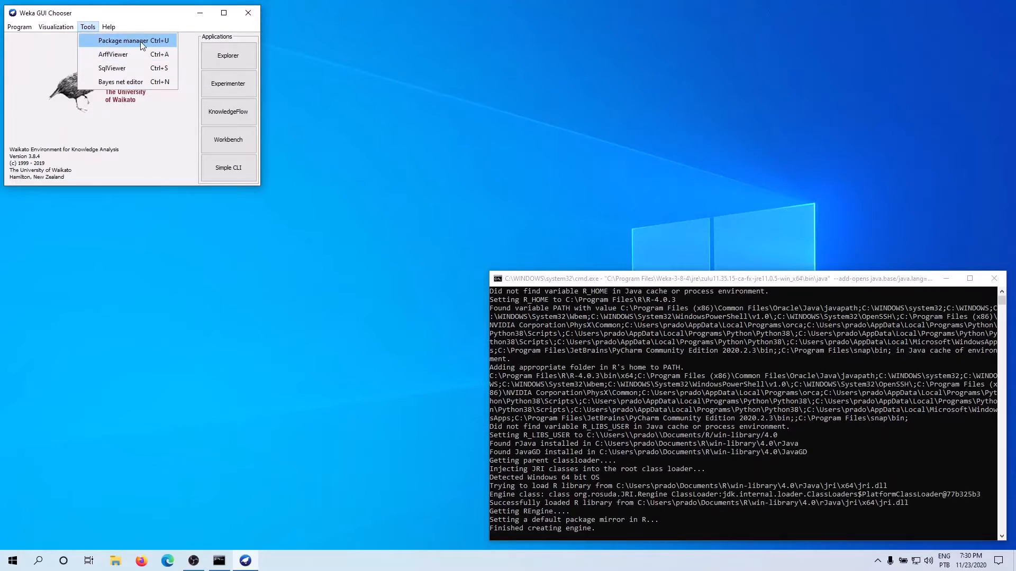
left_click(108, 45)
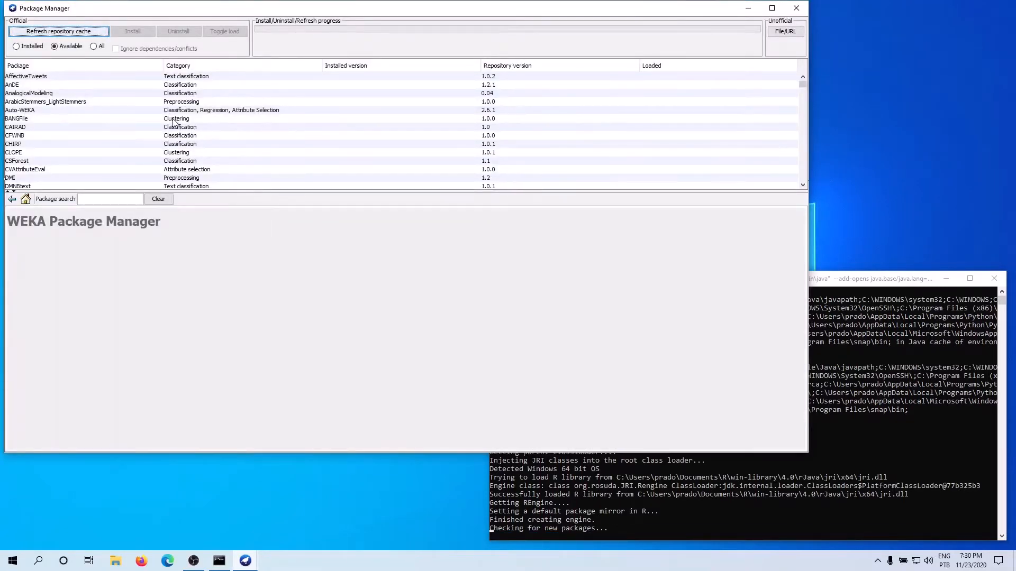
scroll(101, 115, "down", 10)
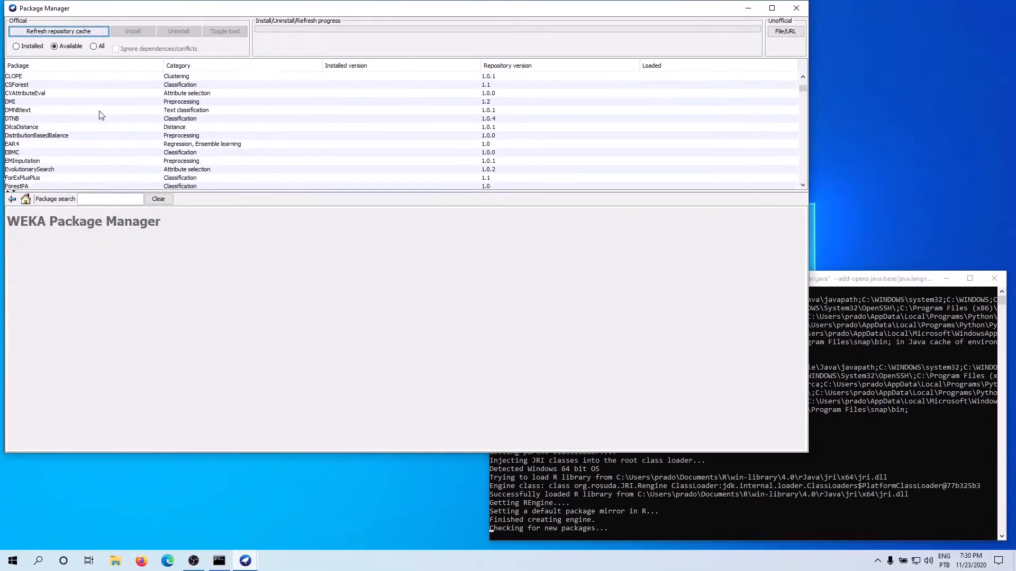
scroll(102, 115, "up", 10)
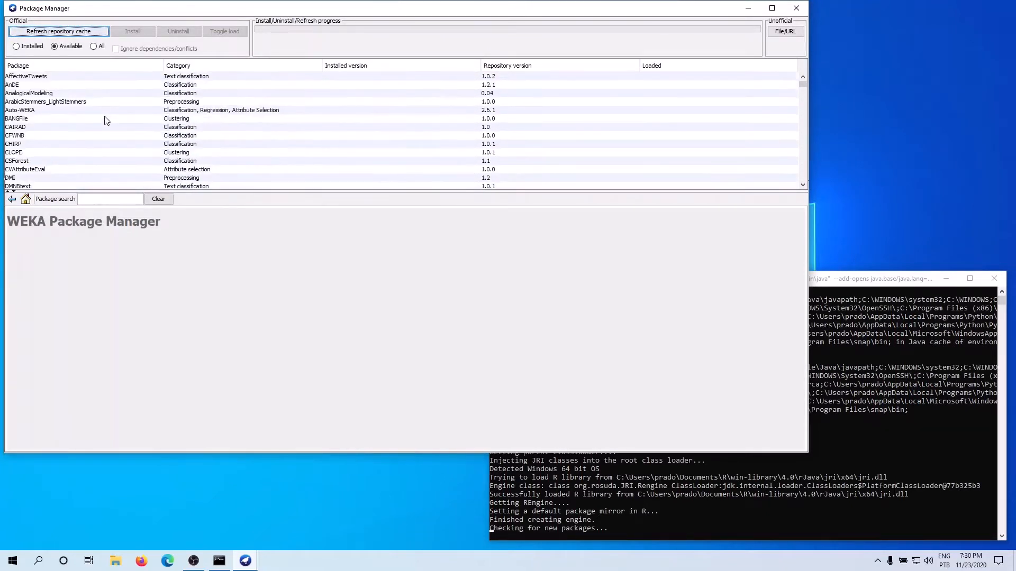
left_click(52, 33)
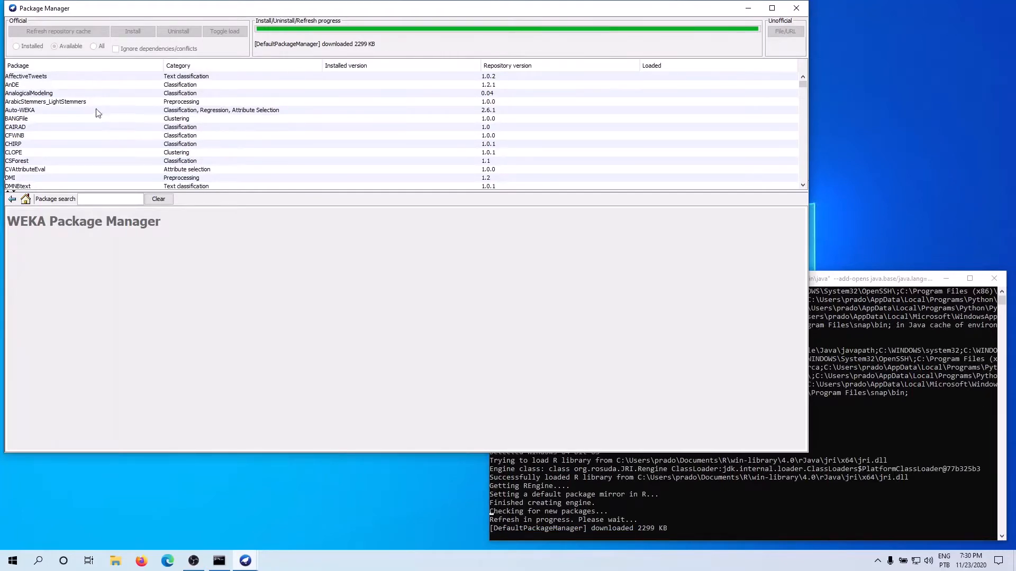
Examine the descriptions of the available packages AnDE, CSForest and CLOPE.
left_click(25, 87)
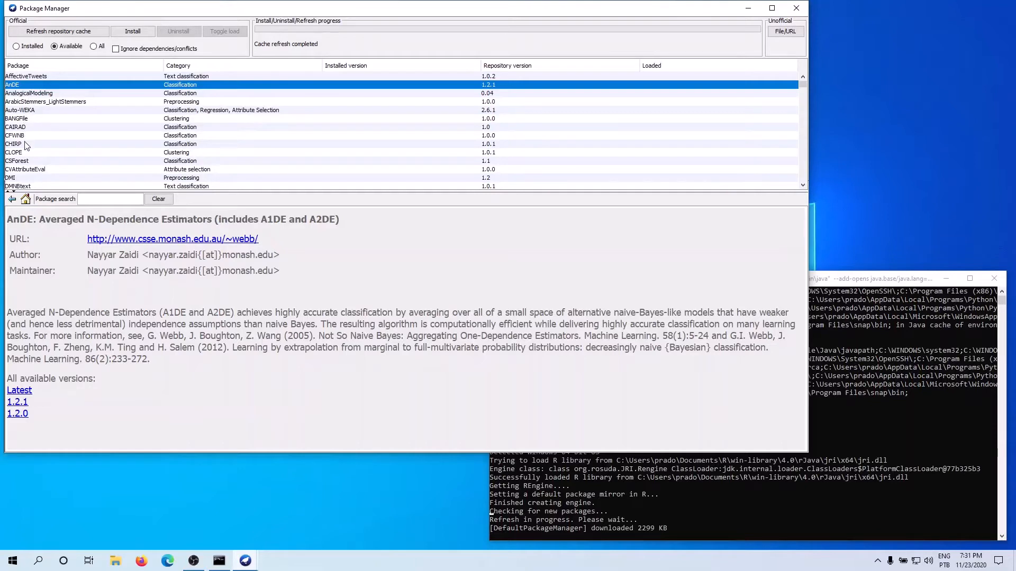
scroll(26, 147, "down", 1)
scroll(26, 150, "down", 2)
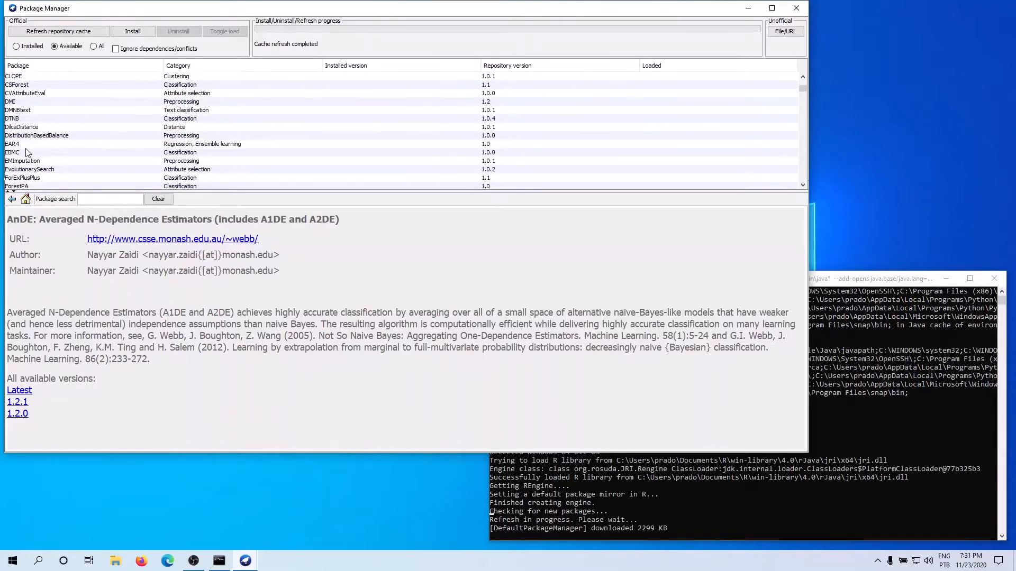
scroll(28, 152, "down", 1)
scroll(29, 153, "up", 1)
scroll(30, 149, "up", 1)
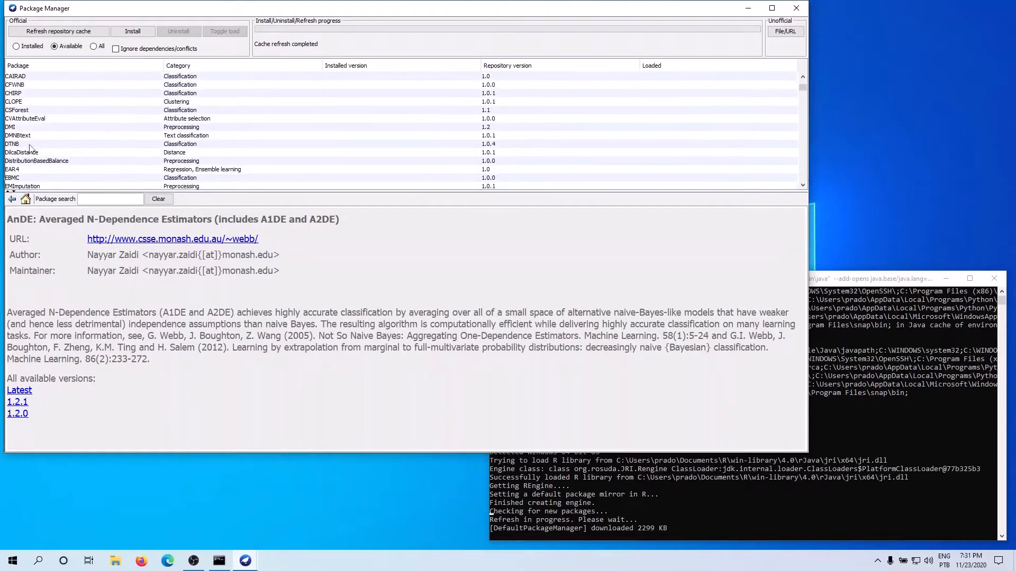
left_click(21, 111)
scroll(49, 151, "down", 1)
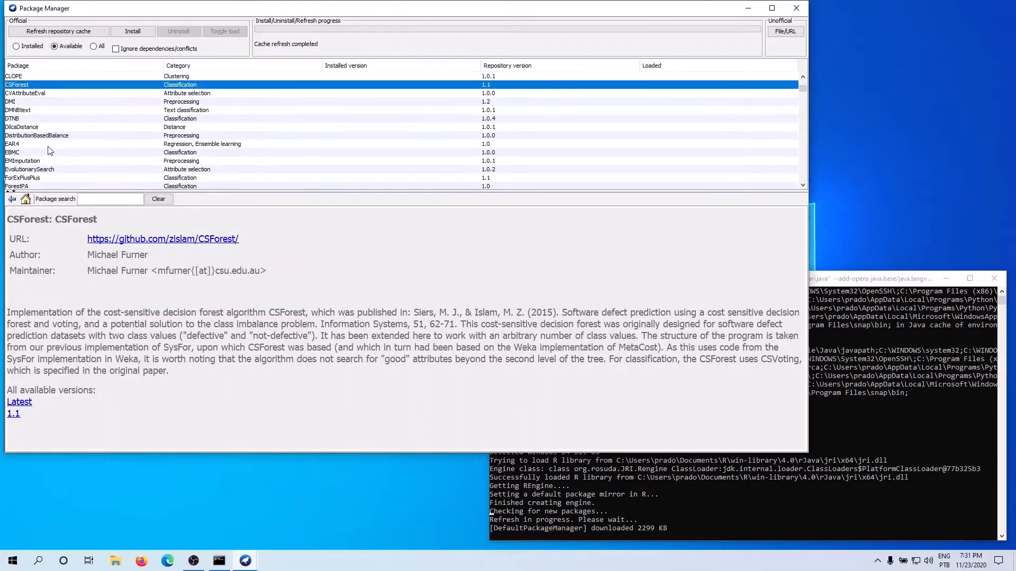
scroll(183, 114, "up", 2)
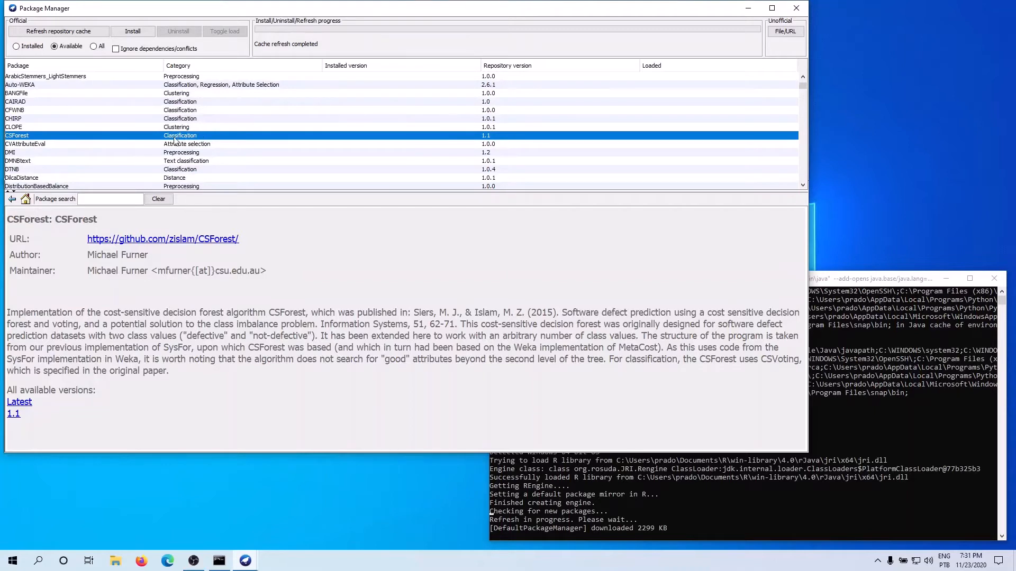
scroll(135, 167, "down", 1)
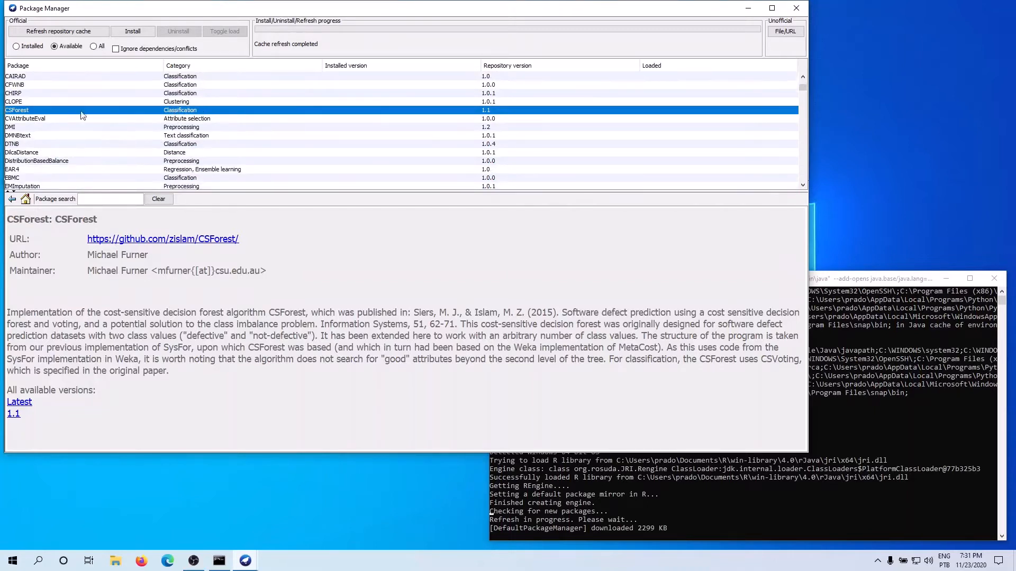
left_click(26, 102)
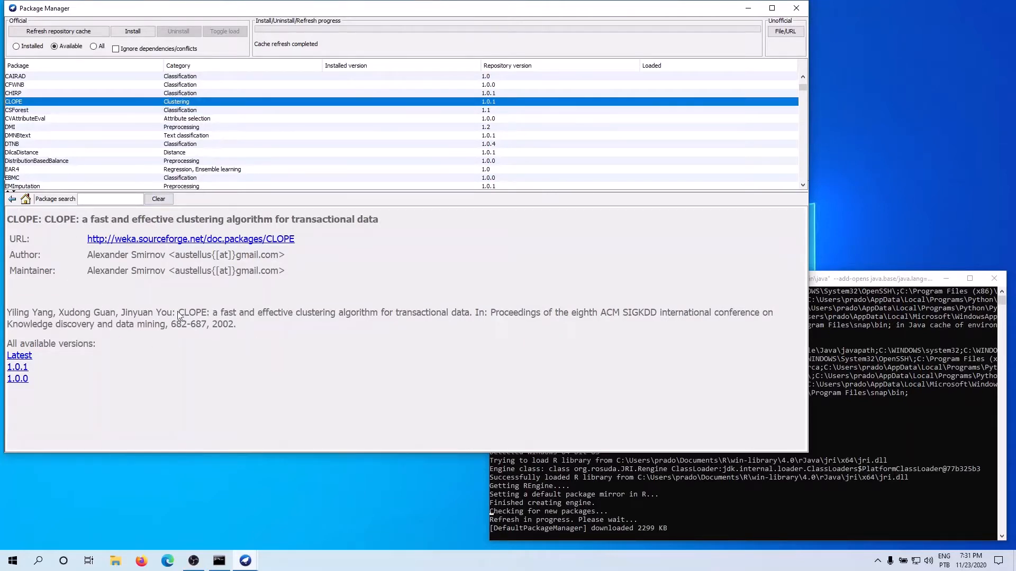
Install the LibSVM package, version 1.0.10, from the available packages.
scroll(44, 158, "down", 1)
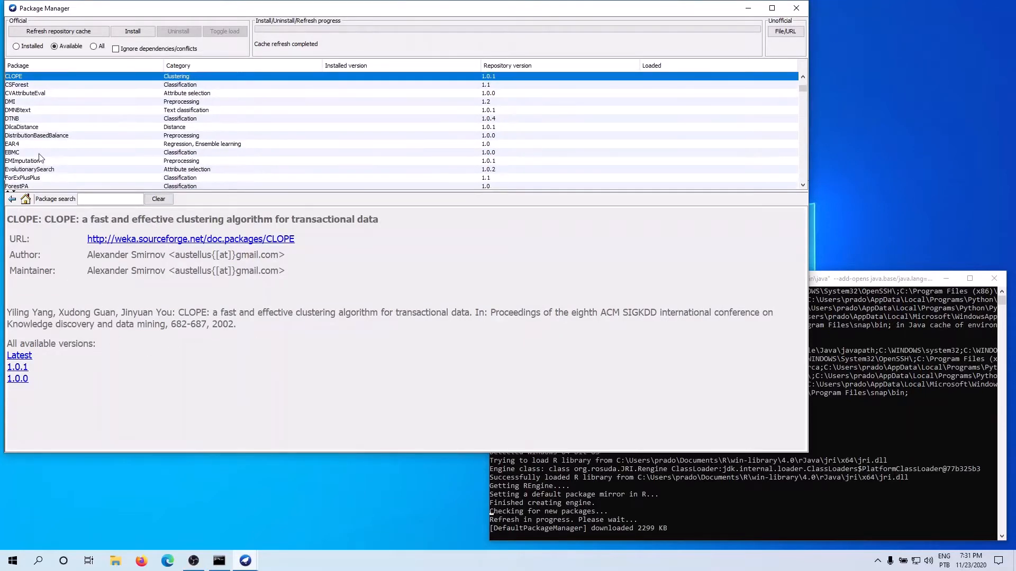
scroll(39, 159, "down", 3)
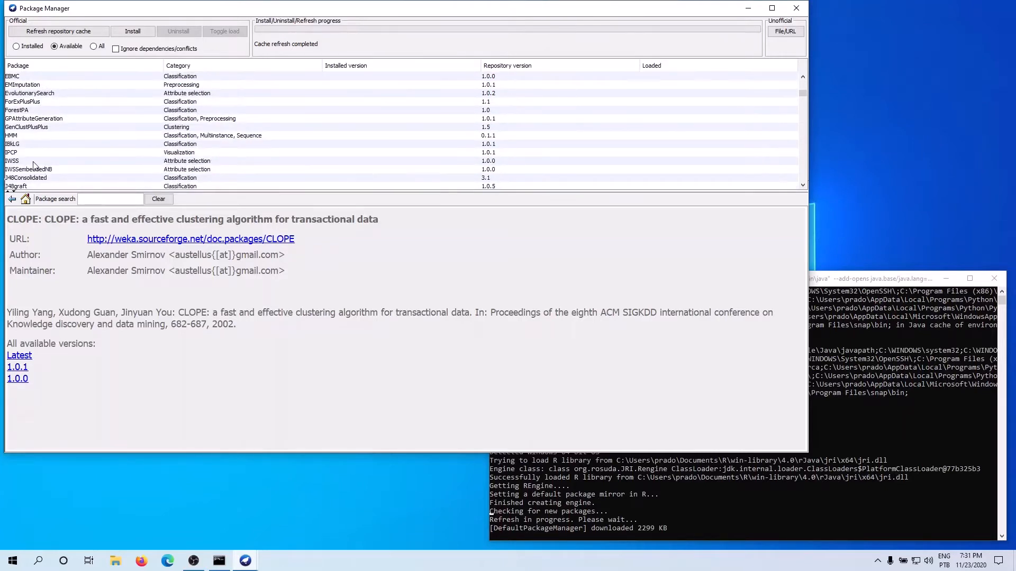
scroll(33, 165, "down", 3)
left_click(27, 162)
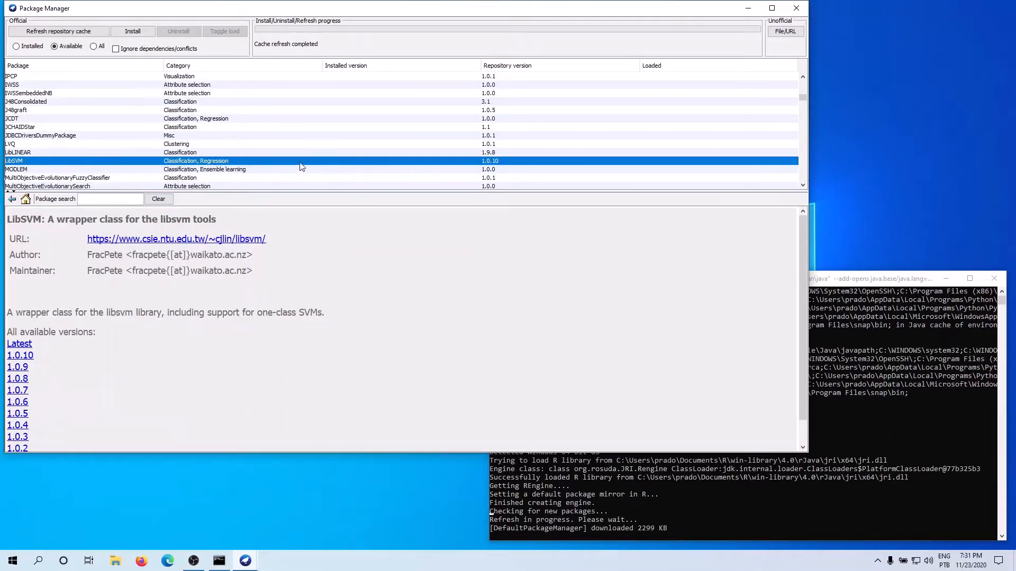
left_click(132, 31)
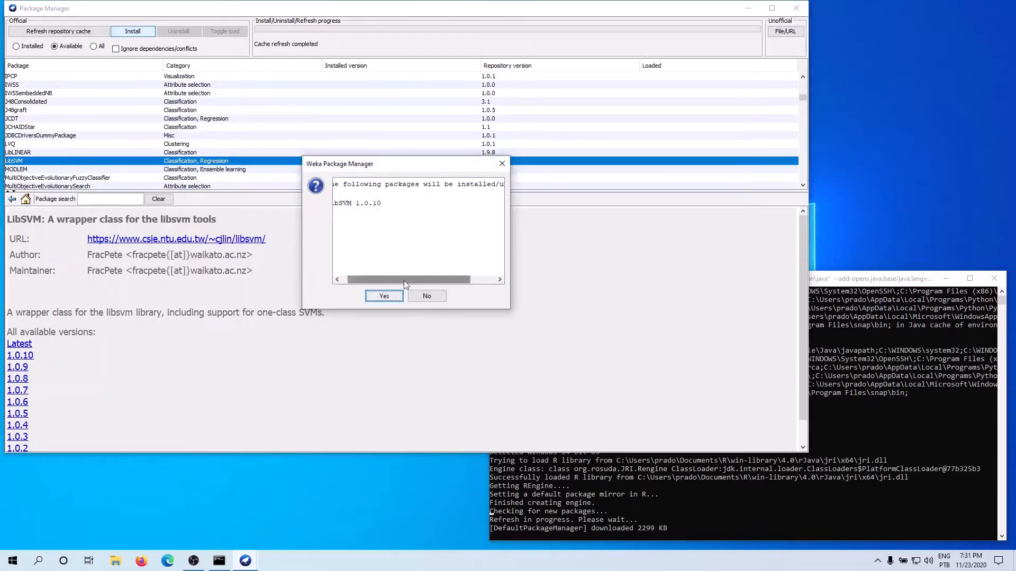
left_click(384, 296)
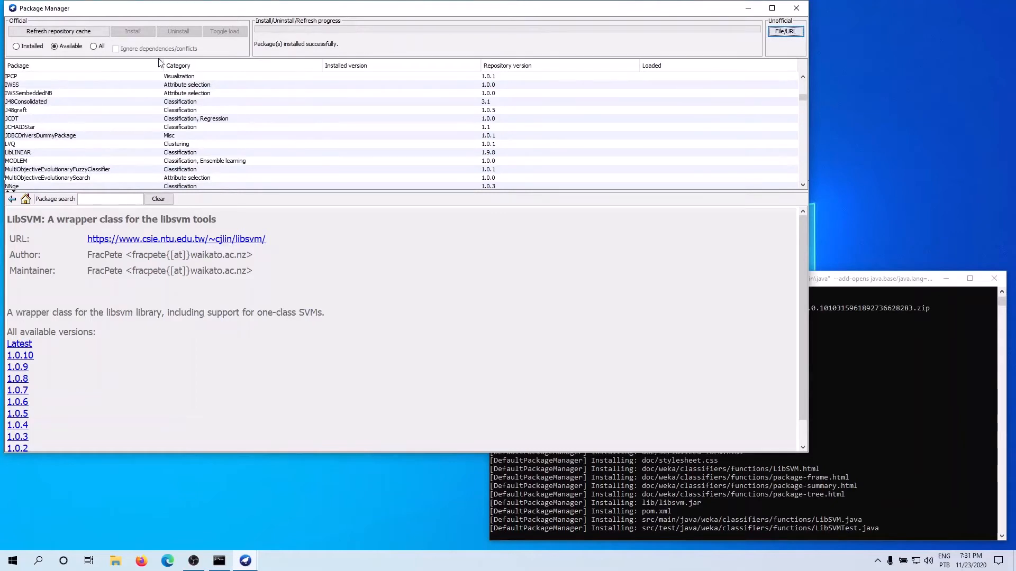
Show only the installed packages and view the details of LibSVM, RPlugin, wekaDeeplearning4j and wekaPython.
scroll(58, 150, "down", 3)
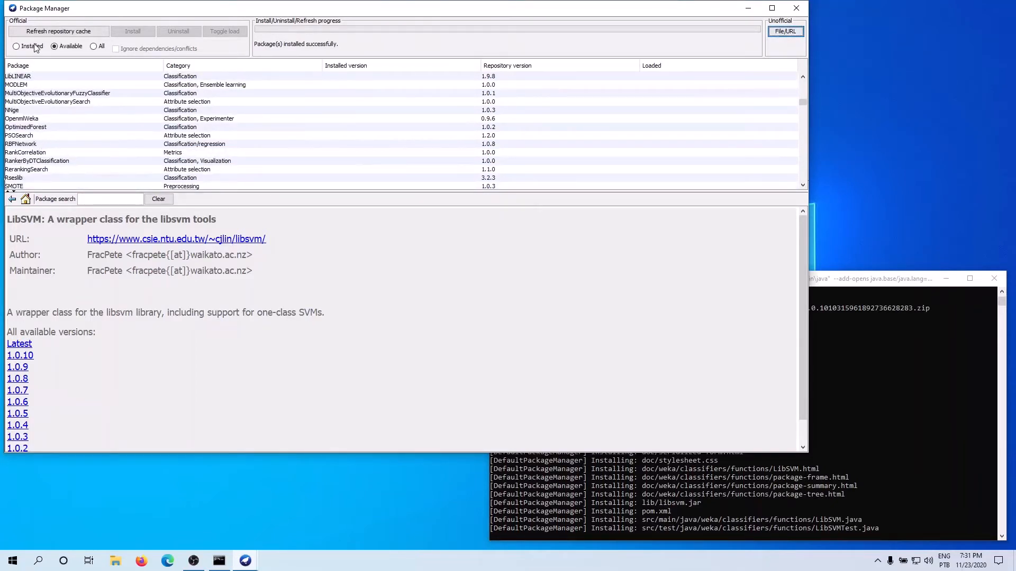
left_click(17, 47)
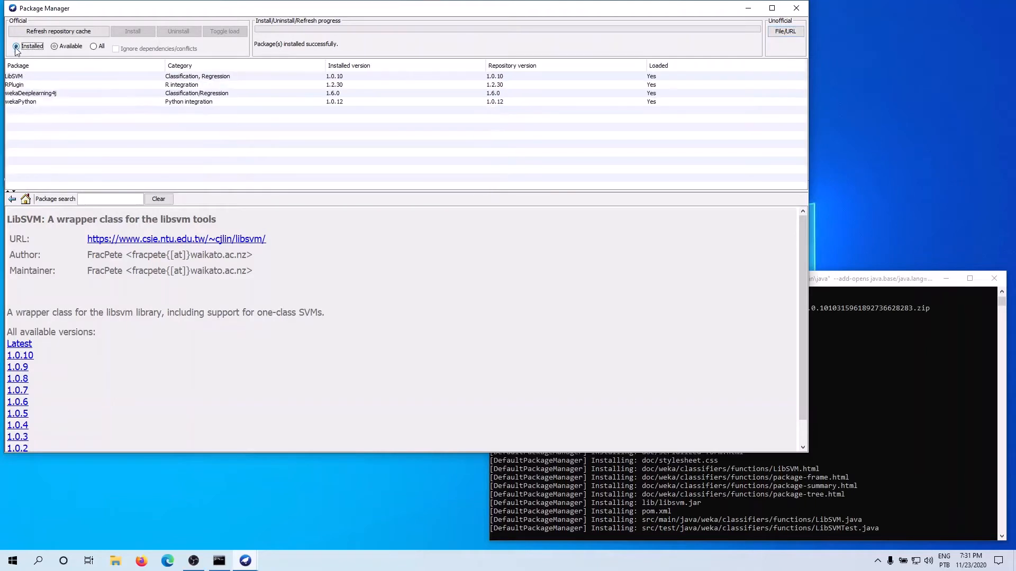
left_click(14, 78)
left_click(18, 86)
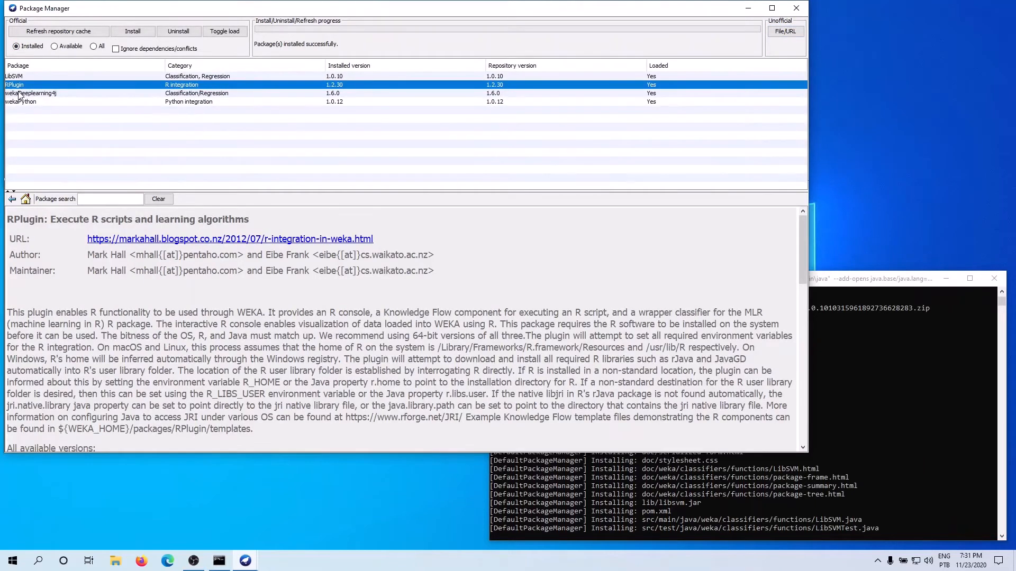
left_click(18, 94)
left_click(21, 102)
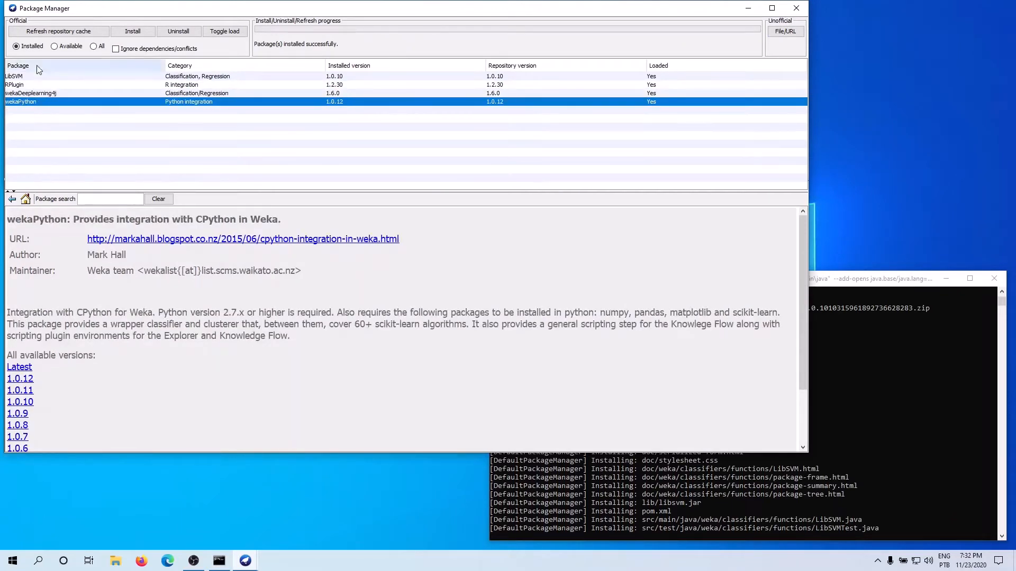
Check the available packages, return to the installed ones, and read the RPlugin, wekaDeeplearning4j and wekaPython descriptions.
left_click(55, 46)
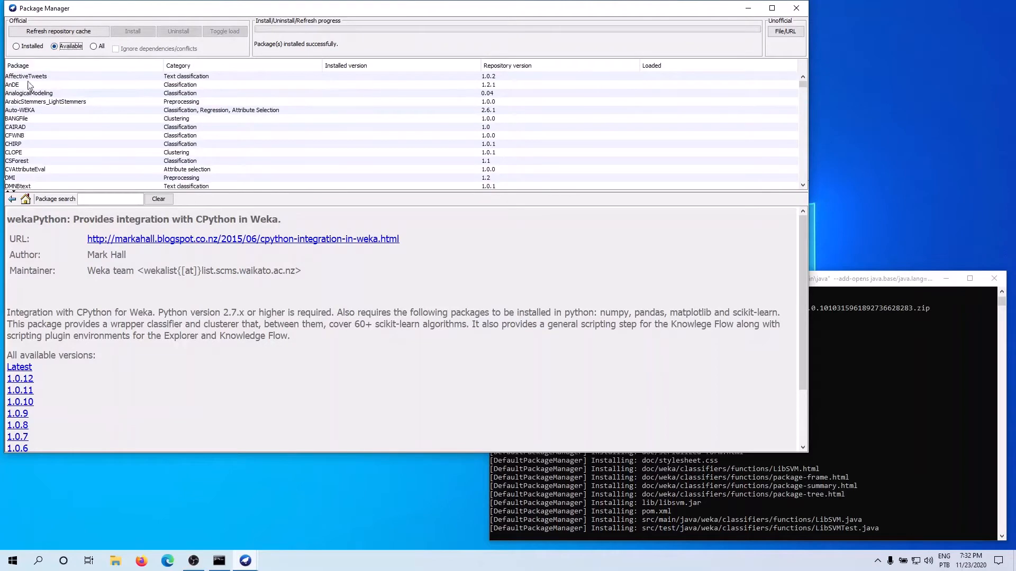
left_click(22, 50)
left_click(30, 87)
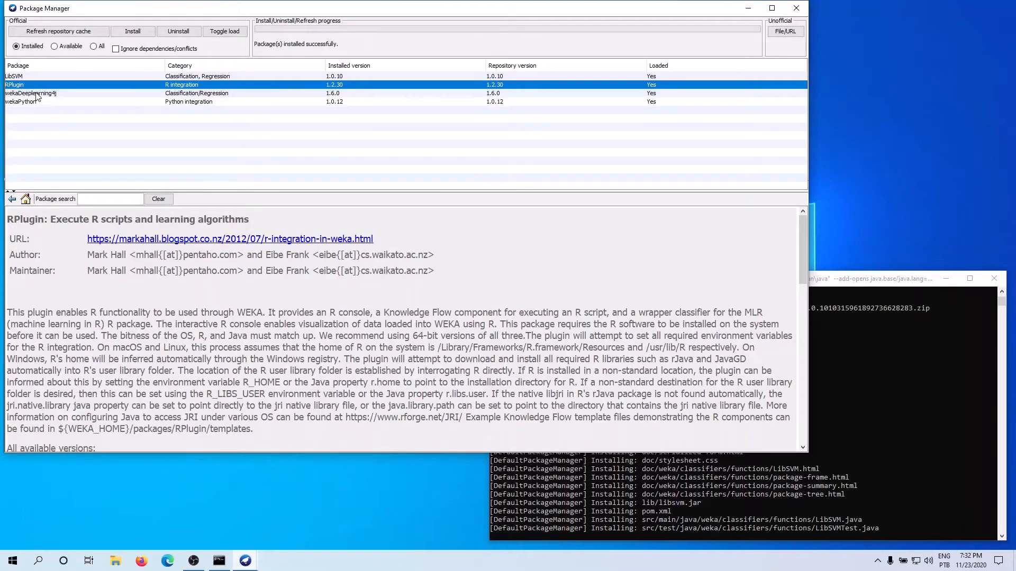
left_click(37, 94)
left_click(24, 87)
left_click(33, 95)
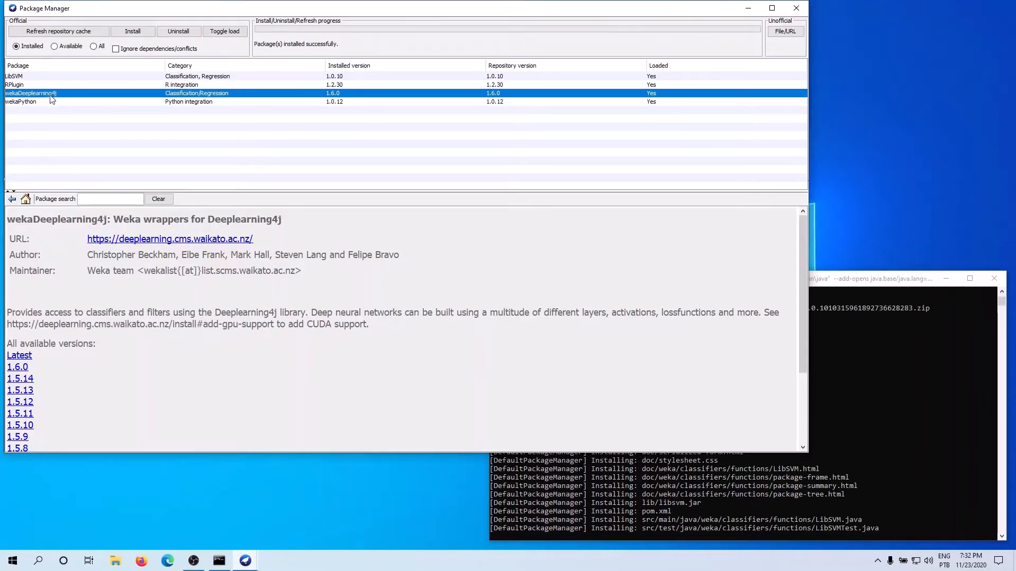
left_click(31, 103)
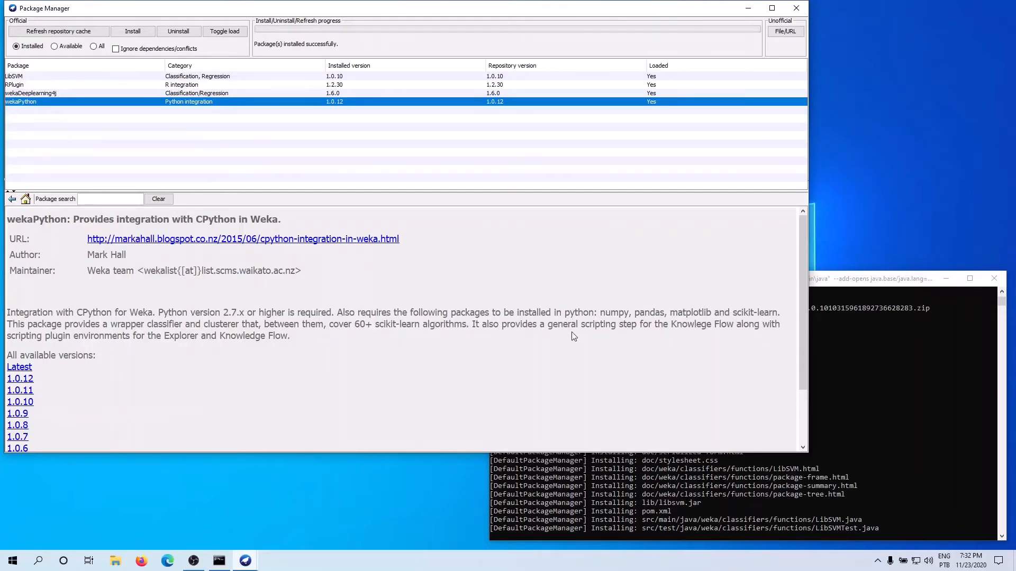
Open a Command Prompt and start the Python interpreter to check its version.
left_click(4, 568)
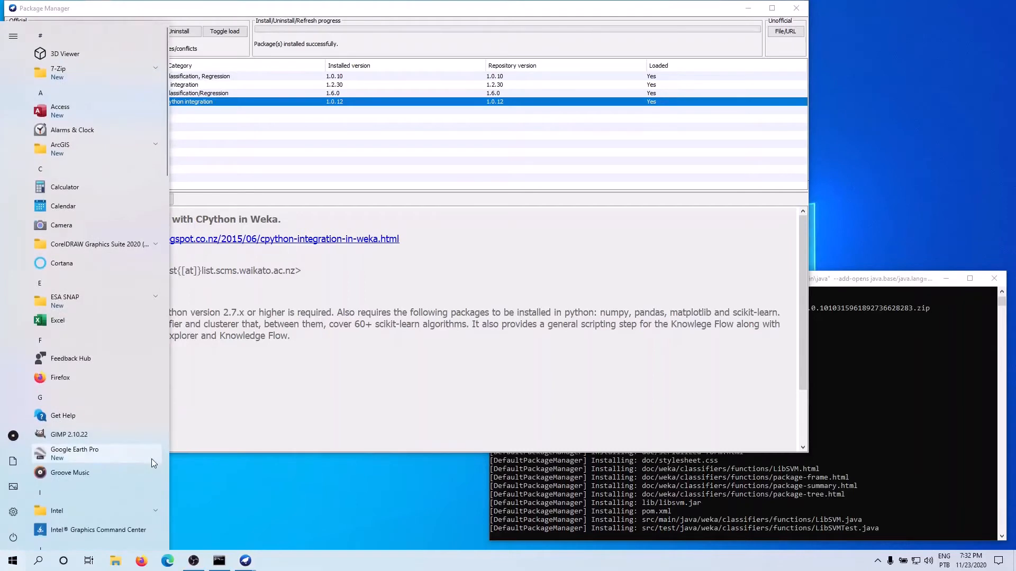
type("cmd")
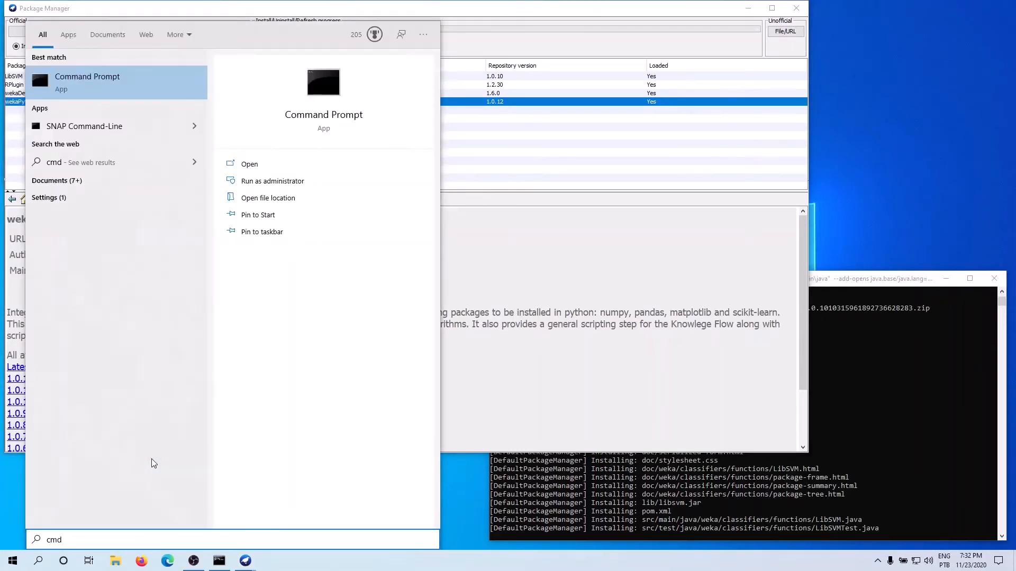
key("Return")
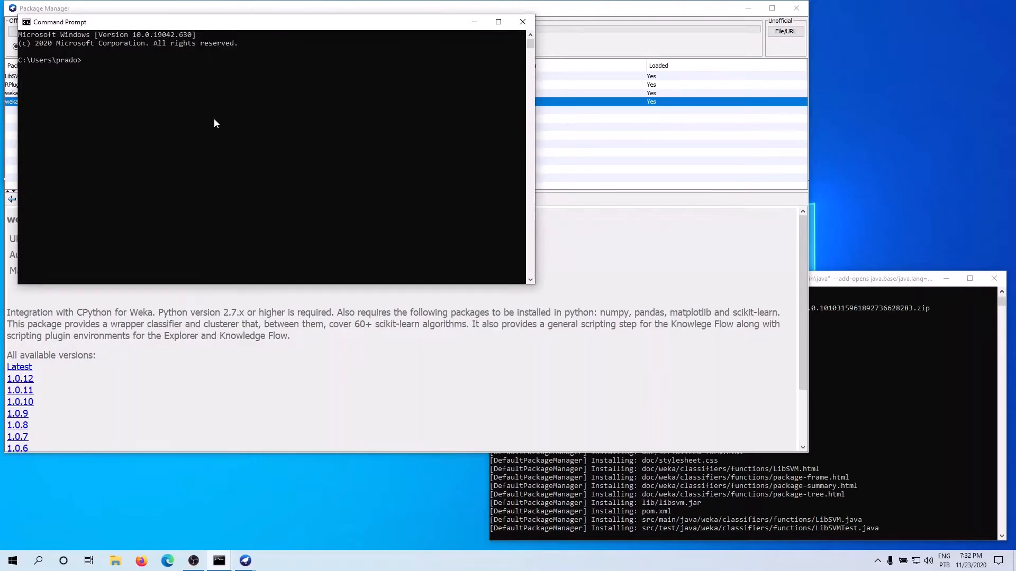
type("python")
key("Return")
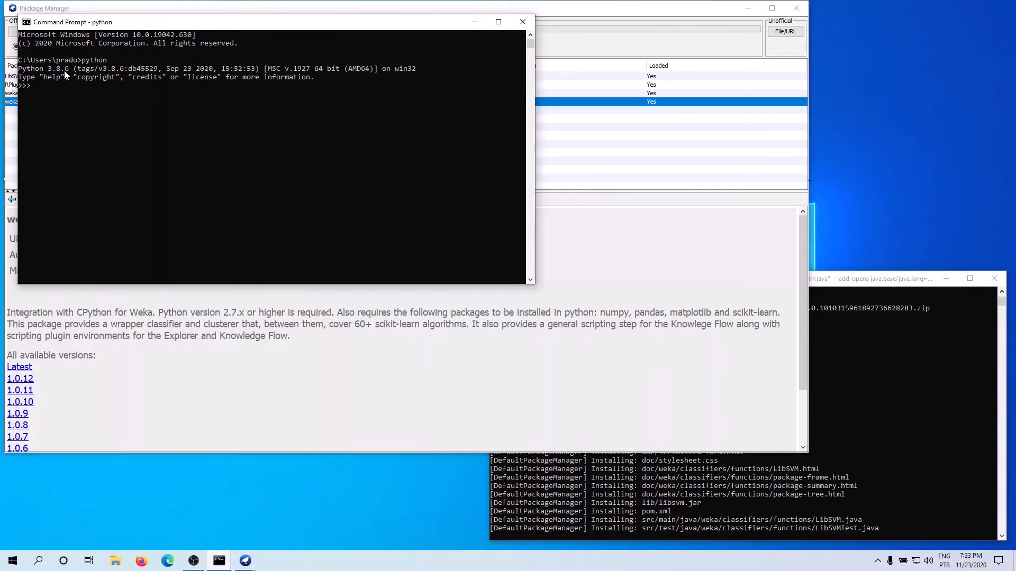
Exit the Python interpreter and run pip install numpy in the Command Prompt.
key("ctrl+z")
key("Return")
type("pip install numpy")
key("Return")
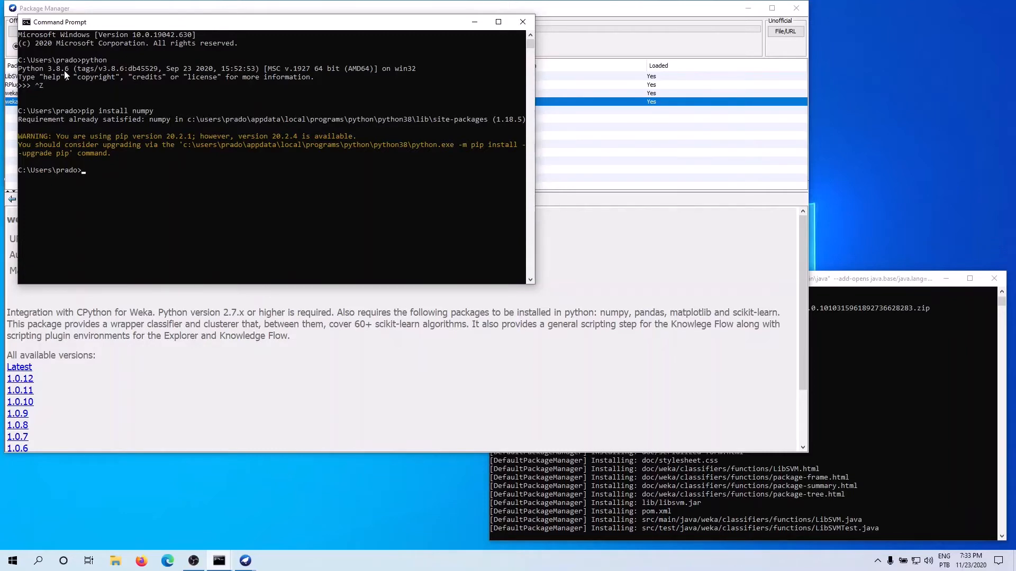
key("Up")
key("BackSpace")
key("BackSpace")
key("BackSpace")
key("BackSpace")
key("BackSpace")
type("pandas")
key("BackSpace")
key("BackSpace")
key("BackSpace")
key("BackSpace")
key("BackSpace")
key("BackSpace")
key("BackSpace")
key("BackSpace")
key("BackSpace")
key("BackSpace")
key("BackSpace")
key("BackSpace")
key("BackSpace")
key("BackSpace")
key("BackSpace")
key("BackSpace")
key("BackSpace")
Switch back to the Weka Package Manager and install CVAttributeEval 1.0.0 from the available packages.
key("alt+Tab")
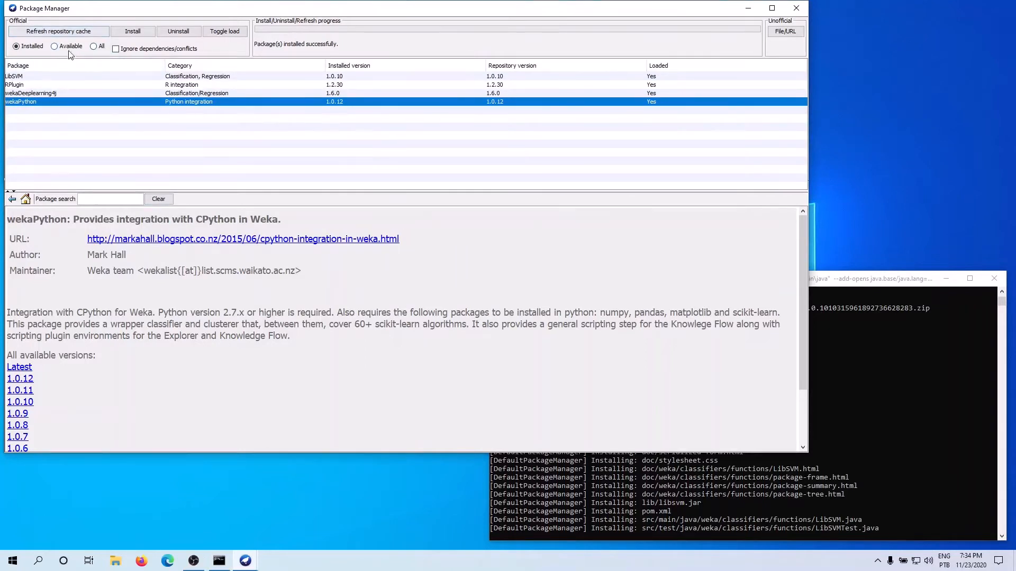
left_click(55, 47)
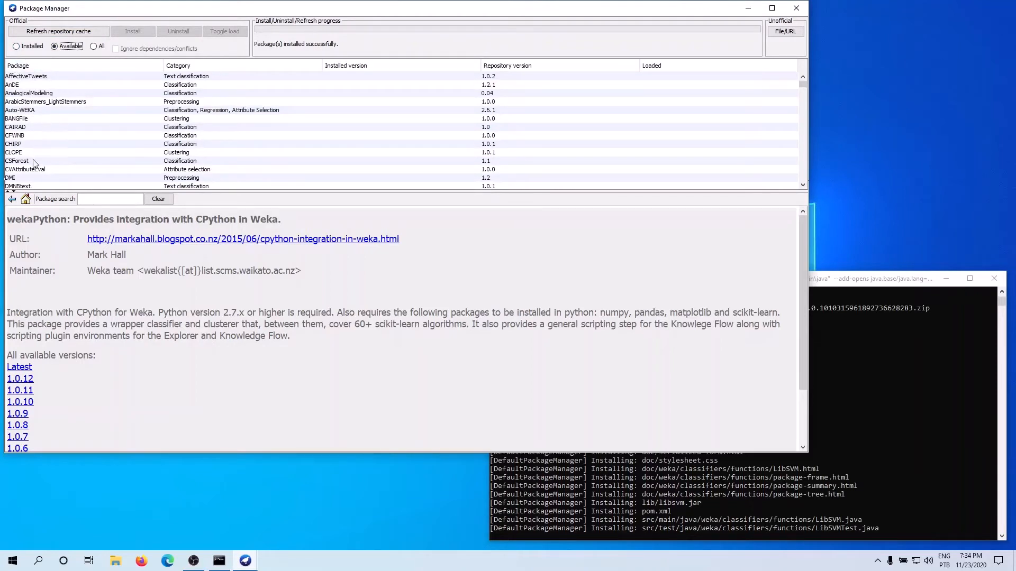
left_click(27, 170)
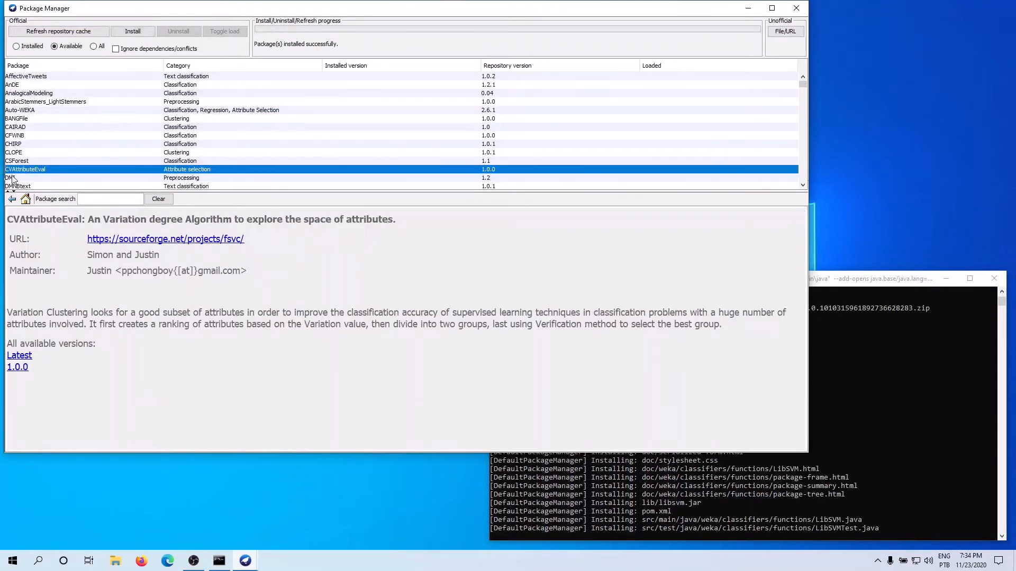
left_click(132, 31)
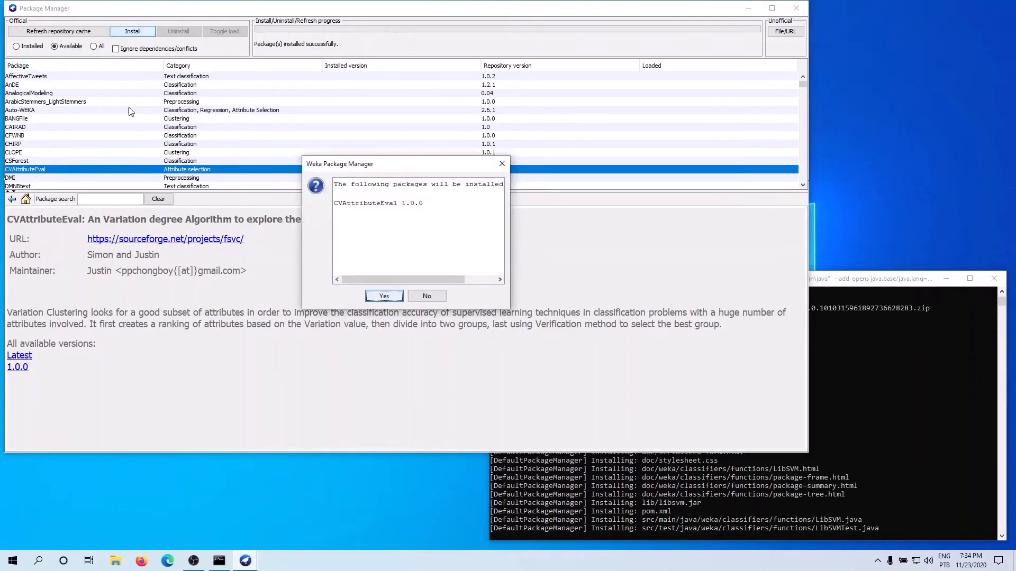
left_click(384, 296)
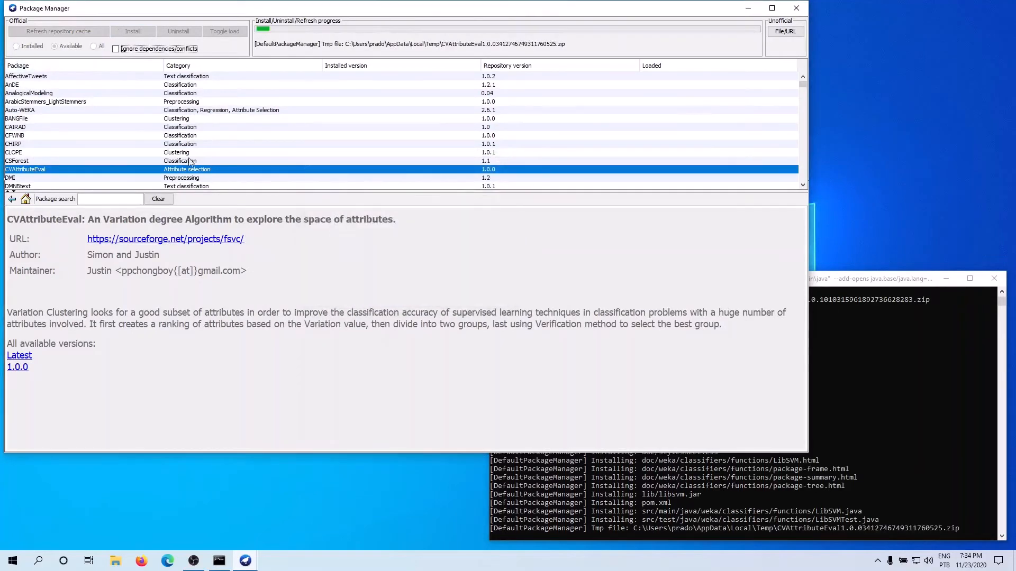
Browse the remaining available packages and read the description of RBFNetwork.
scroll(104, 123, "down", 1)
scroll(63, 129, "down", 1)
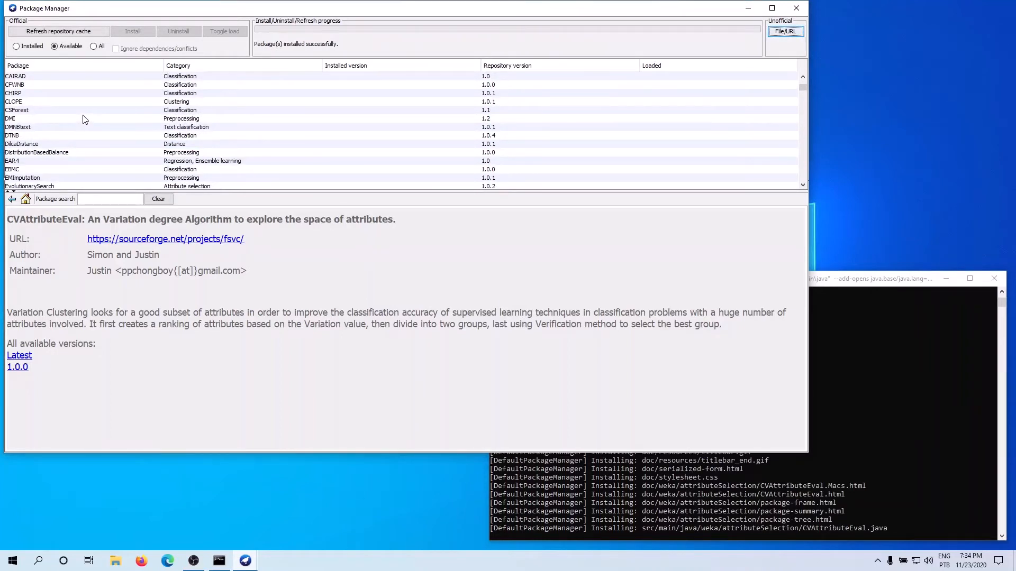
scroll(86, 119, "up", 1)
scroll(86, 119, "down", 1)
scroll(83, 124, "down", 1)
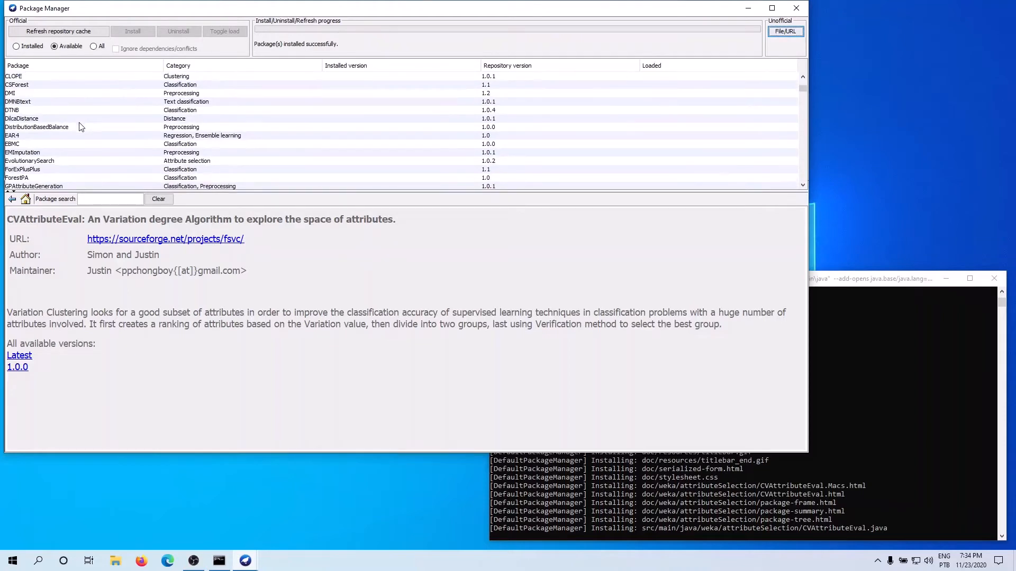
scroll(68, 139, "down", 1)
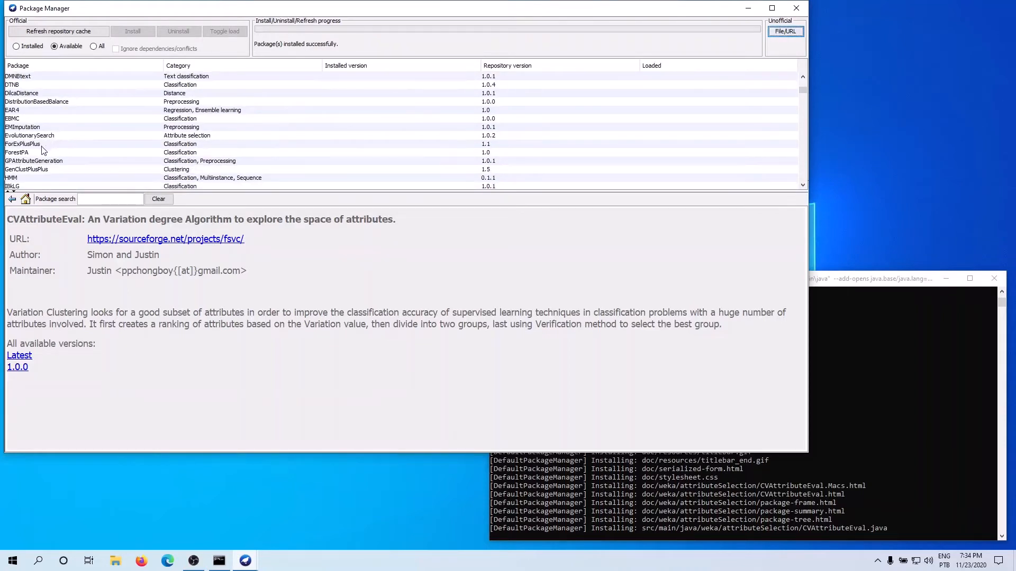
scroll(44, 151, "down", 1)
scroll(48, 157, "down", 3)
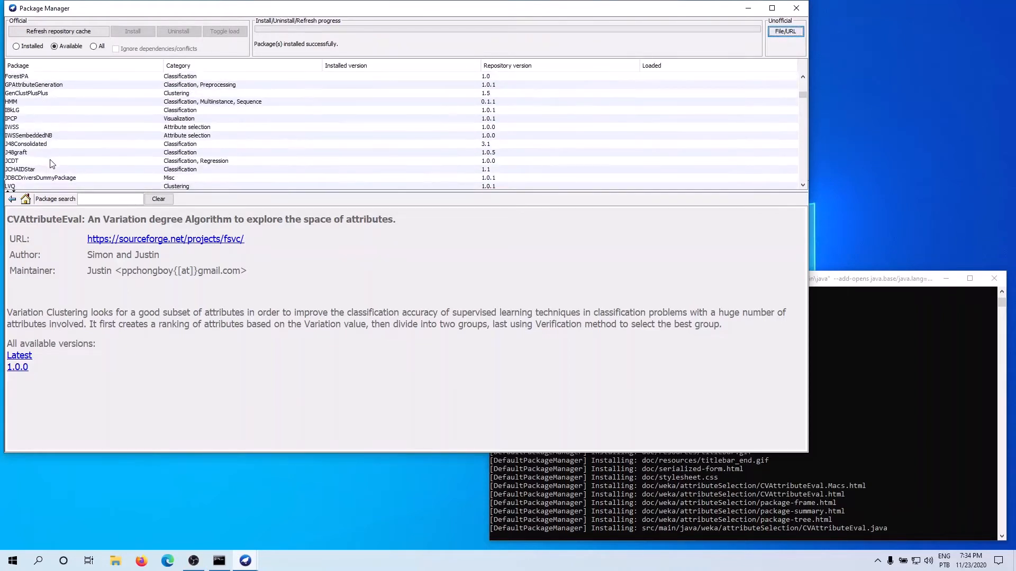
scroll(53, 166, "down", 1)
scroll(51, 166, "down", 2)
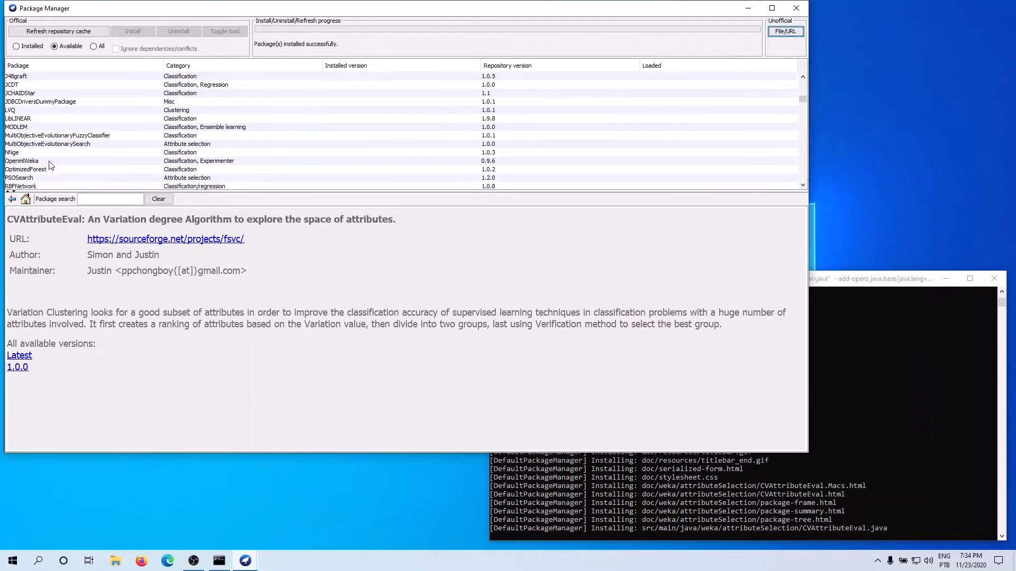
scroll(44, 166, "down", 1)
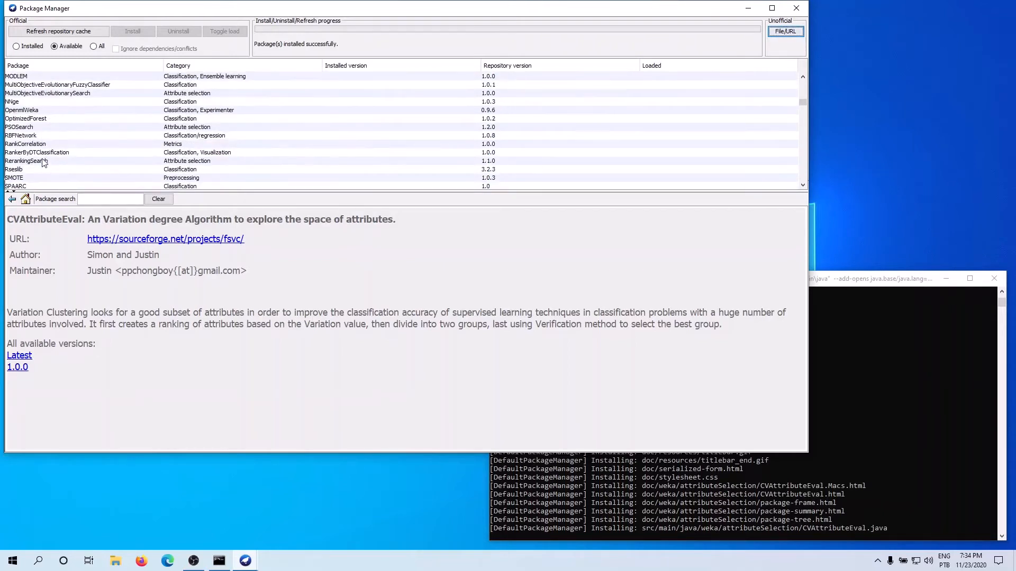
left_click(30, 136)
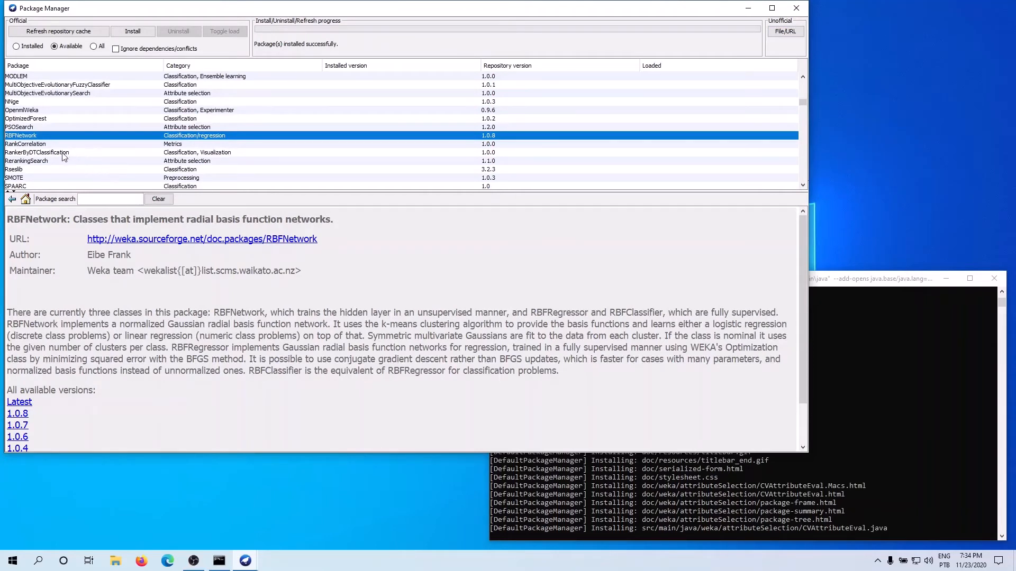
Install the RankCorrelation package, version 1.0.0, and confirm the installation.
left_click(31, 144)
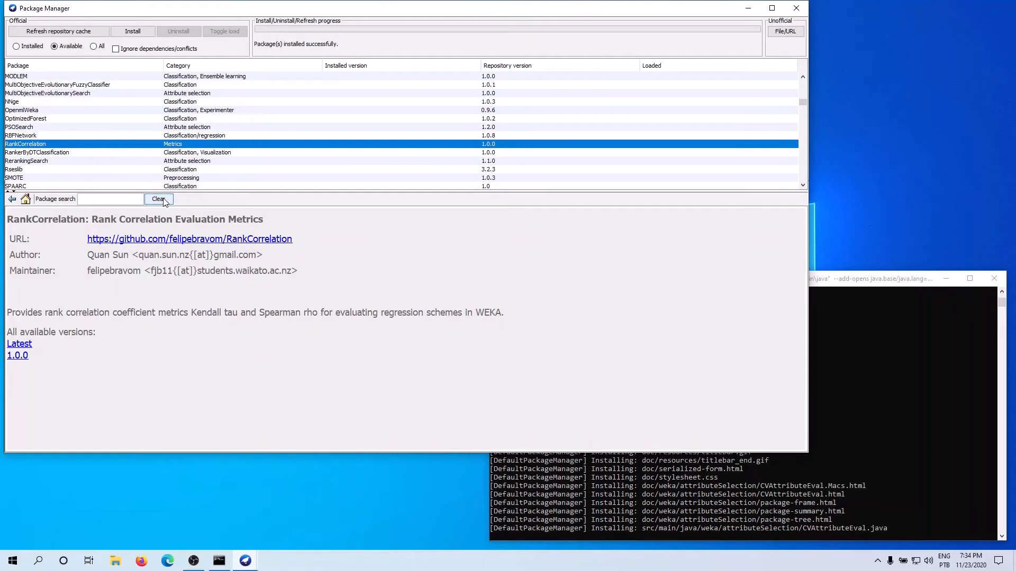
left_click(131, 31)
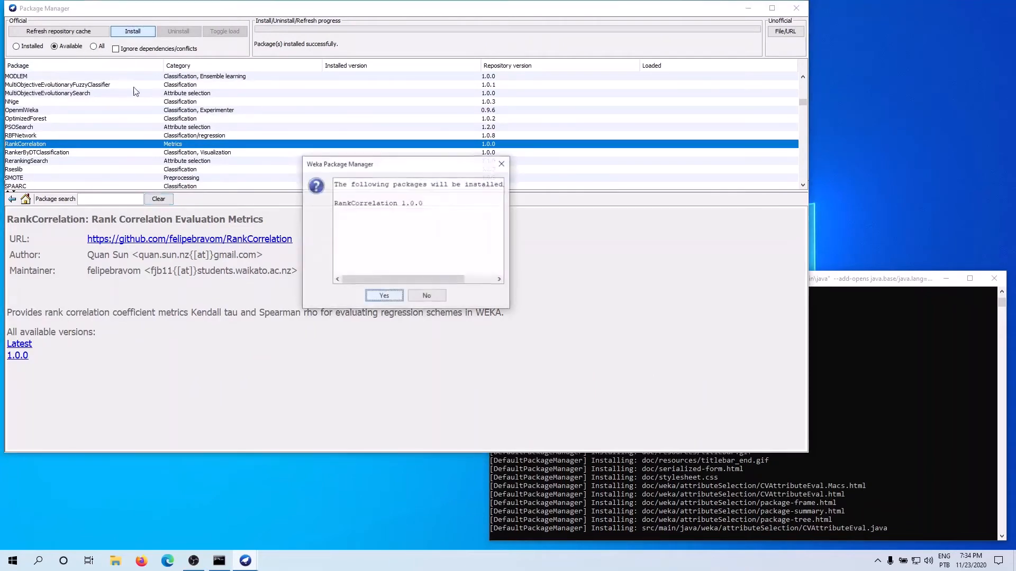
left_click(394, 296)
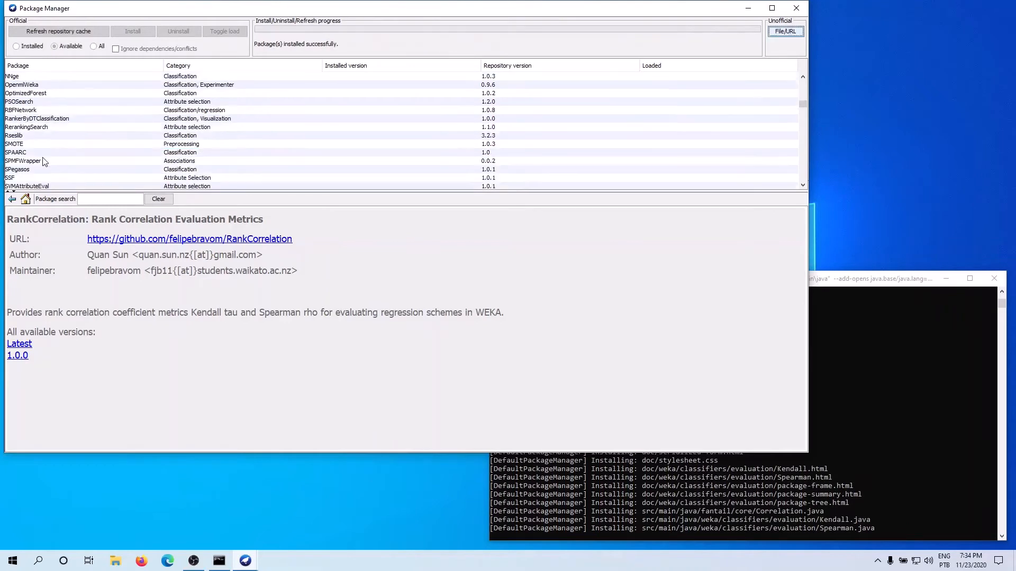
Install the SelfOrganizingMap clustering package, version 1.0.3, from the available packages.
scroll(37, 151, "down", 2)
left_click(30, 145)
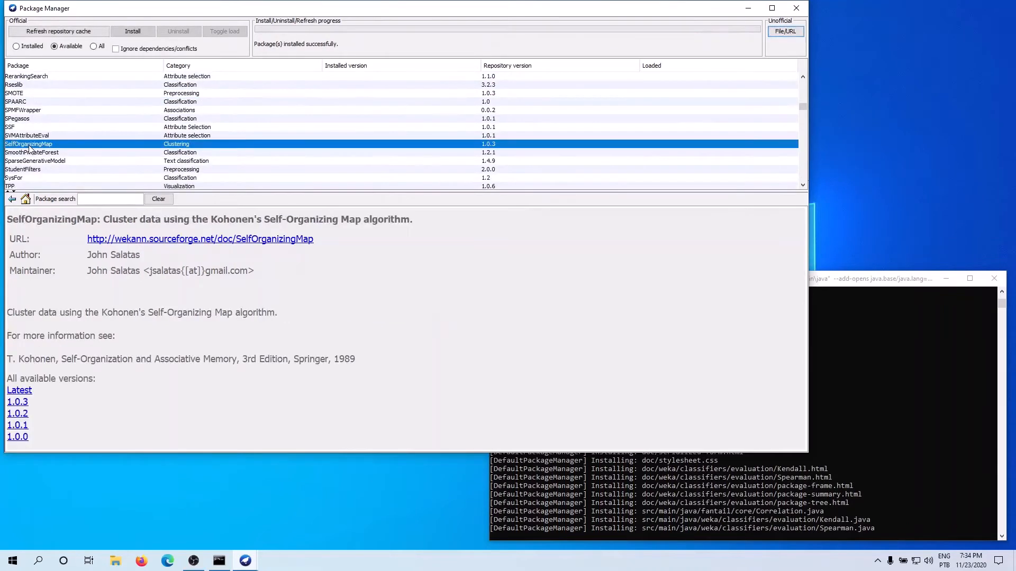
left_click(133, 33)
left_click(378, 297)
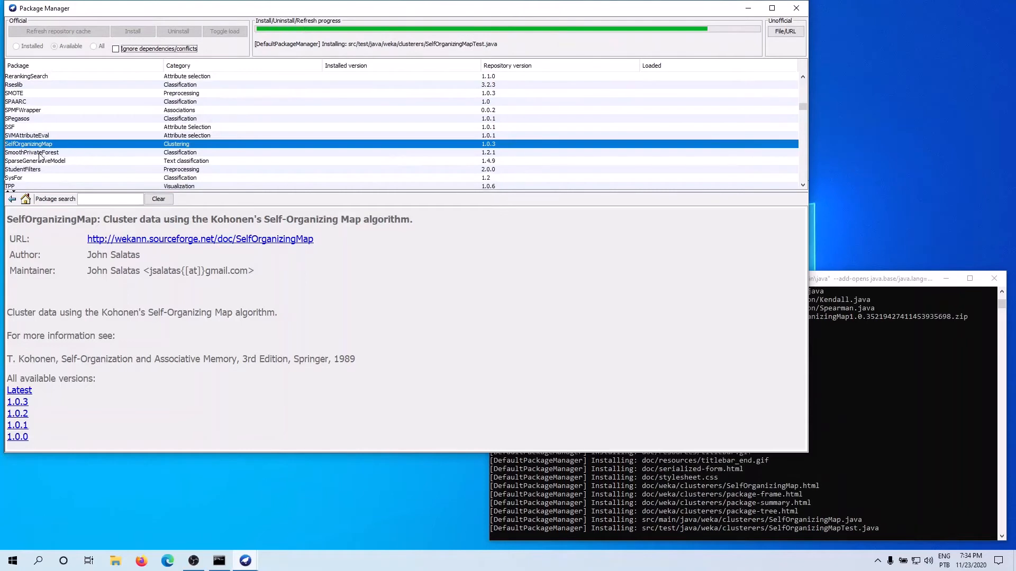
Install the WekaExcel converter package, version 1.0.7, for reading and writing Excel spreadsheets.
scroll(43, 158, "down", 2)
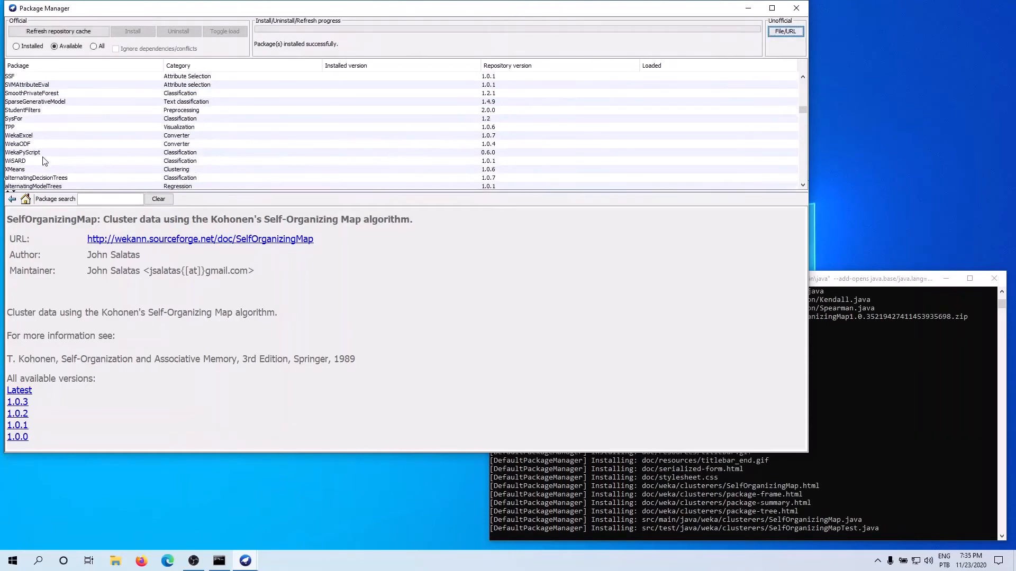
left_click(30, 136)
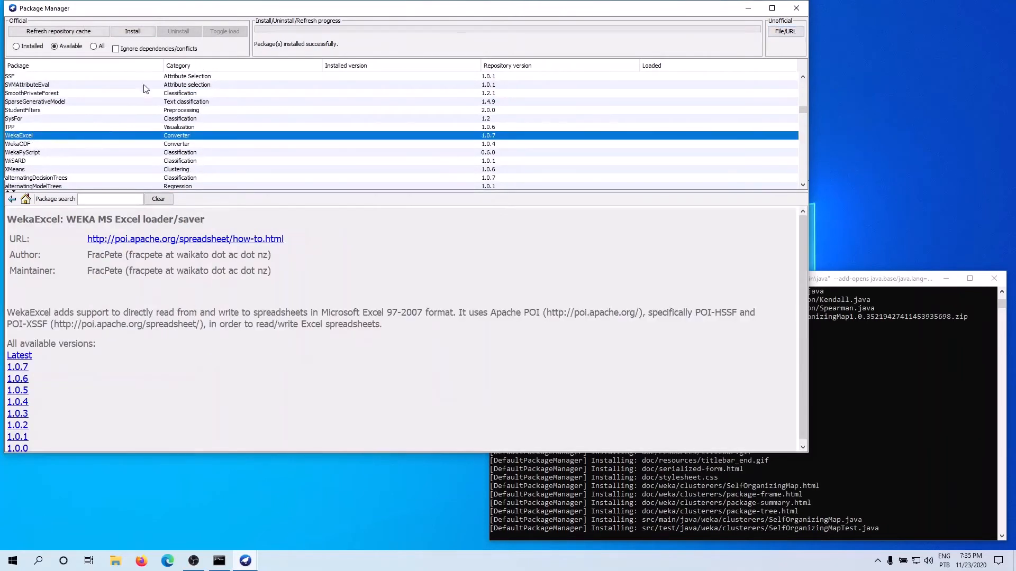
left_click(132, 33)
left_click(385, 301)
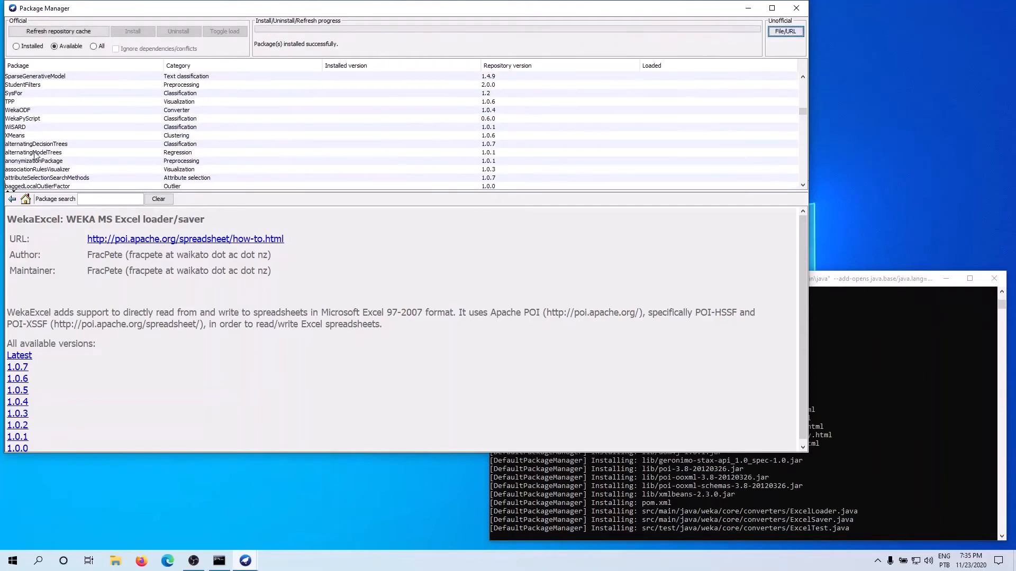
Find the extraTrees classification package among the available ones and install version 1.0.2.
scroll(35, 154, "down", 2)
scroll(38, 158, "down", 4)
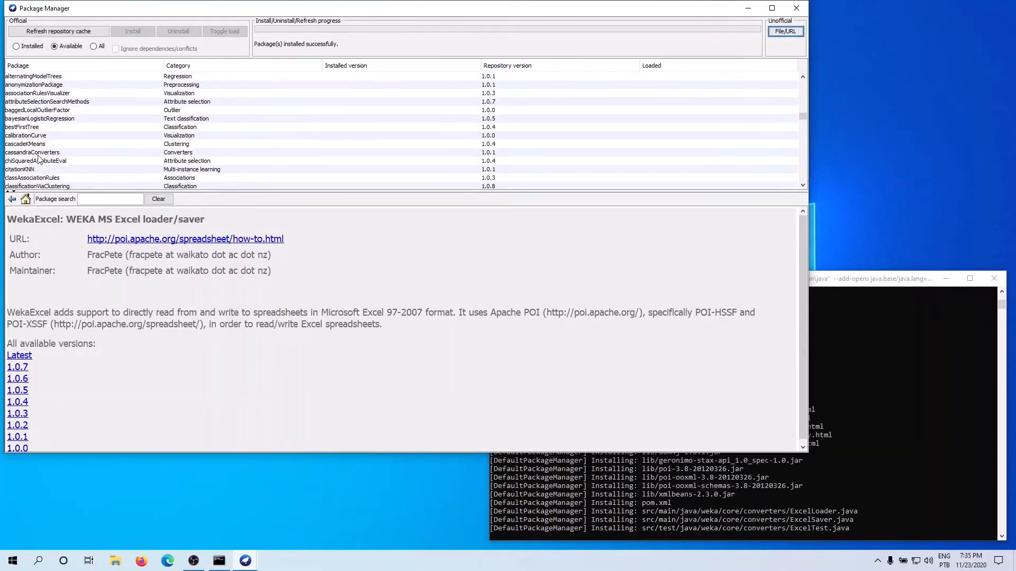
scroll(39, 157, "down", 6)
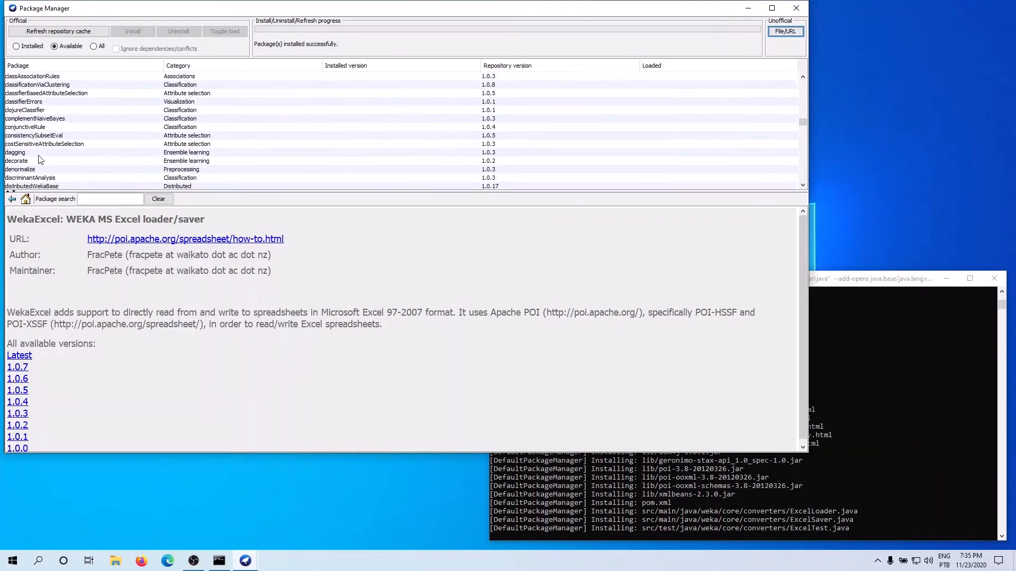
scroll(39, 158, "down", 1)
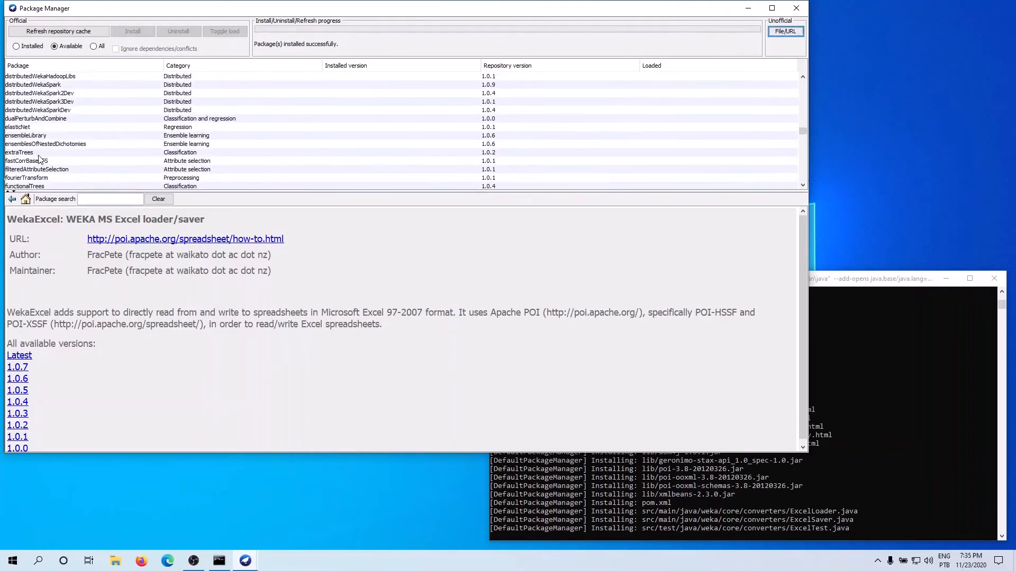
left_click(63, 154)
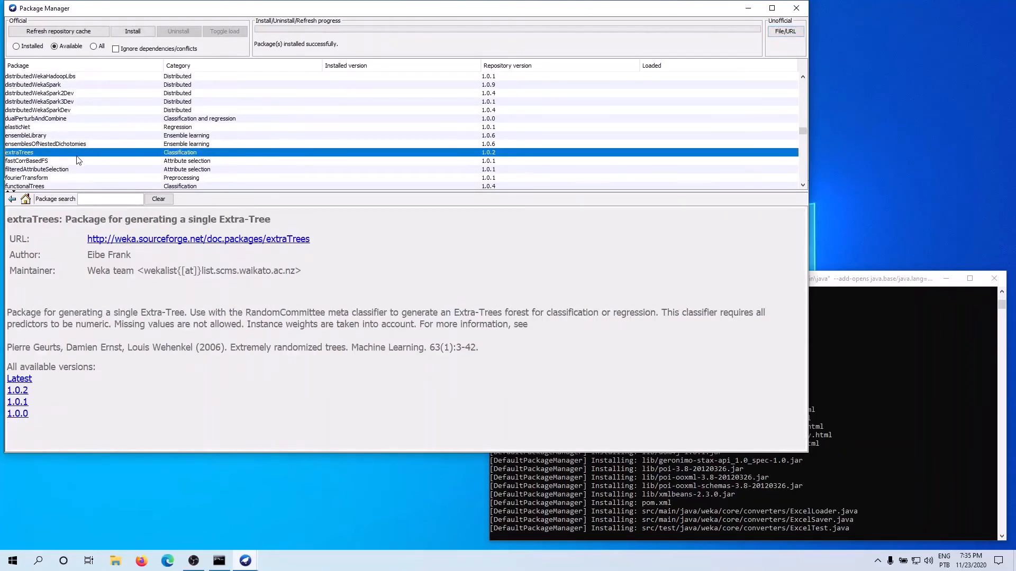
scroll(78, 161, "down", 1)
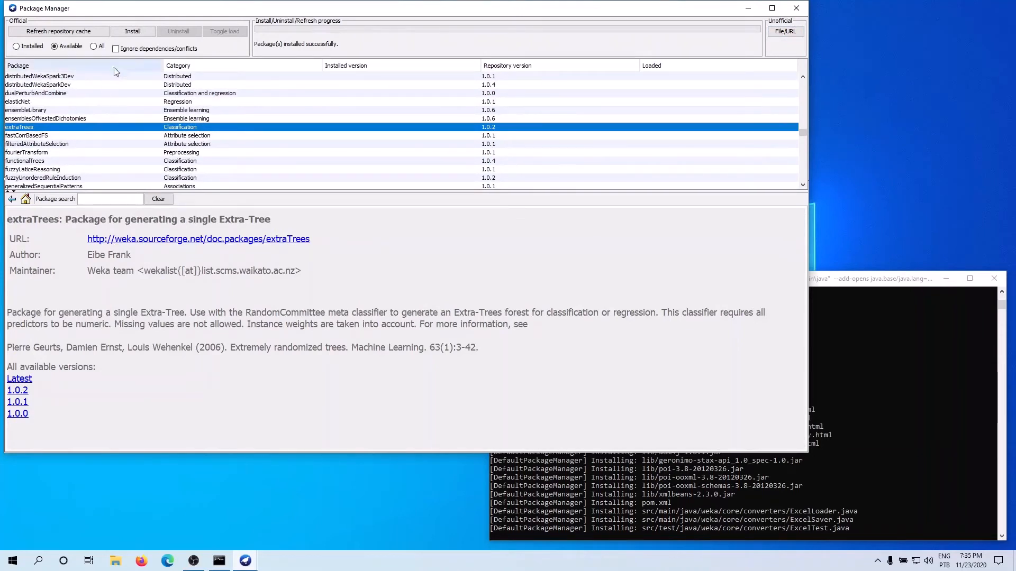
left_click(140, 33)
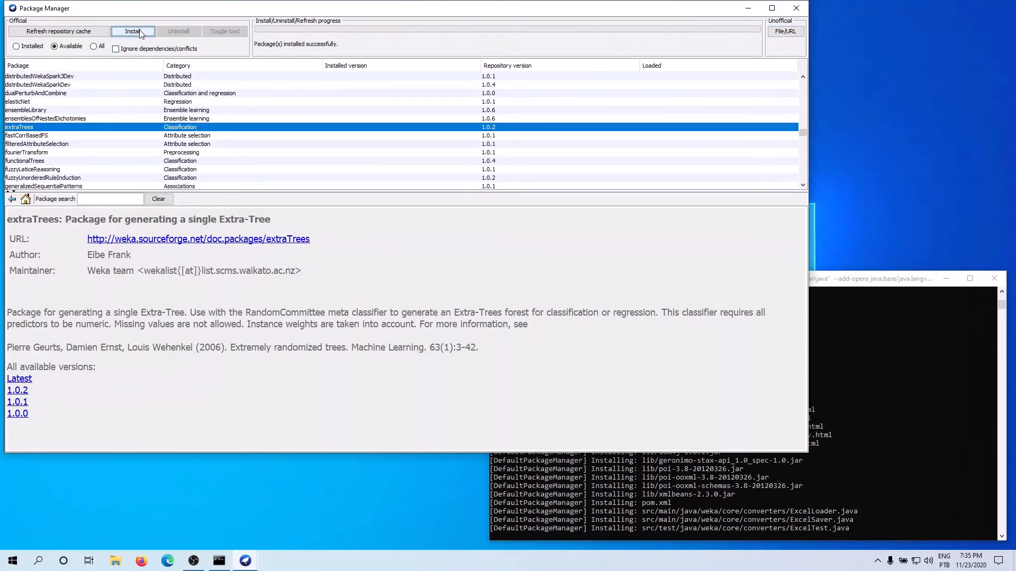
left_click(384, 296)
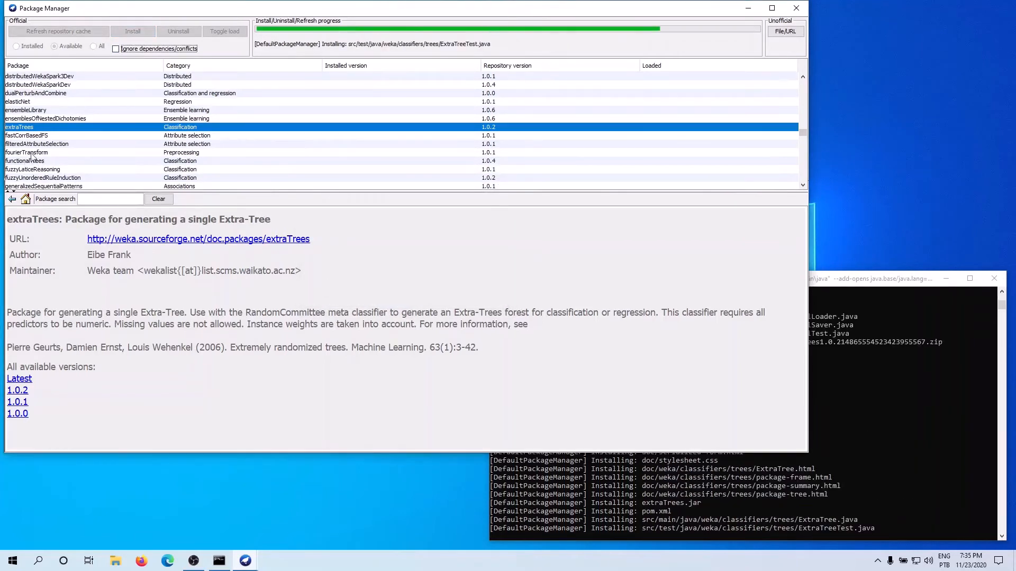
Install the CSForest classification package, version 1.1, from the available packages.
scroll(80, 175, "up", 10)
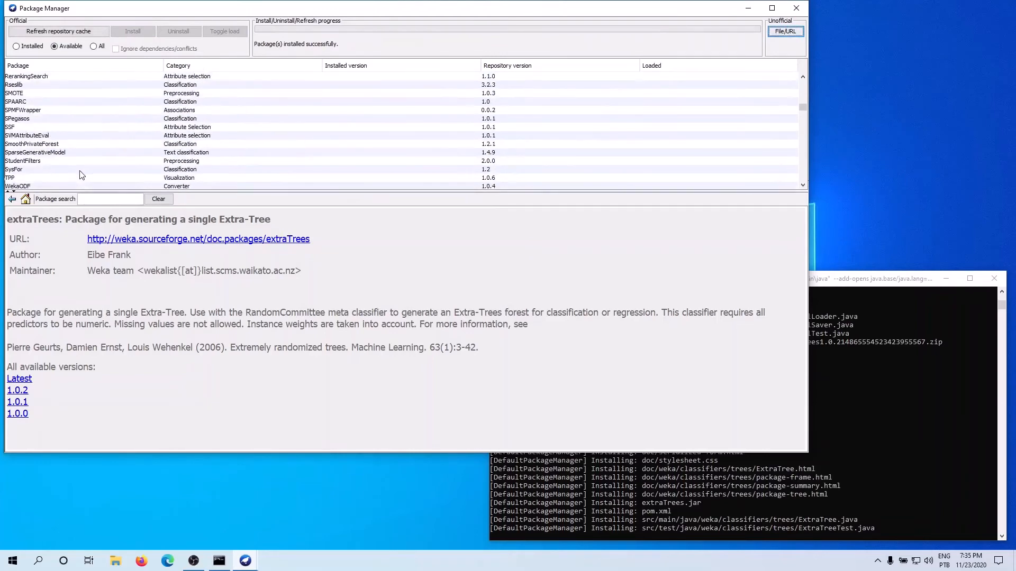
scroll(26, 156, "down", 1)
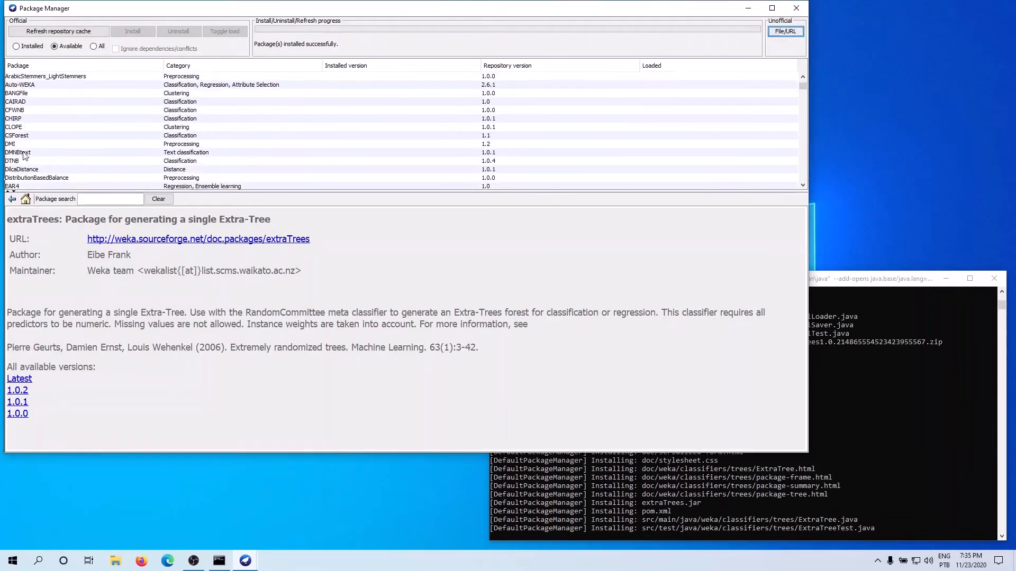
left_click(18, 135)
left_click(127, 32)
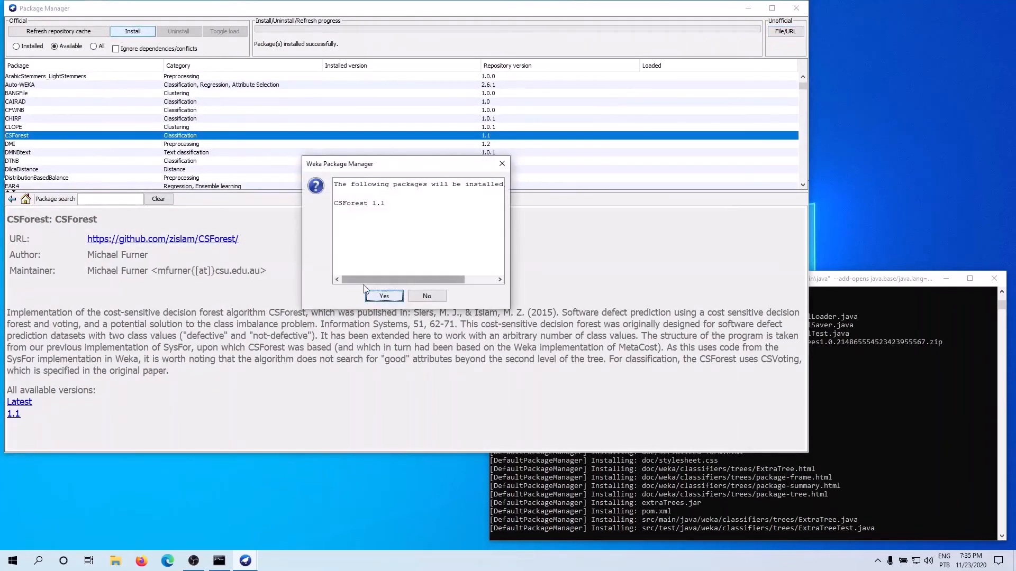
left_click(384, 293)
Browse the available packages and examine the descriptions of costSensitiveAttributeSelection and functionalTrees.
scroll(156, 127, "down", 10)
scroll(156, 127, "down", 5)
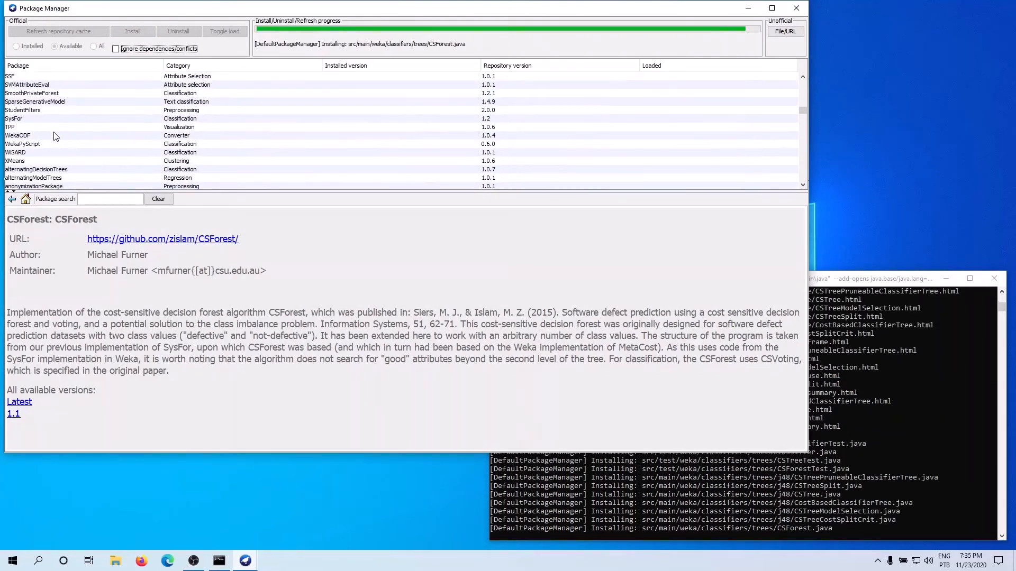
scroll(53, 136, "down", 1)
scroll(37, 139, "down", 3)
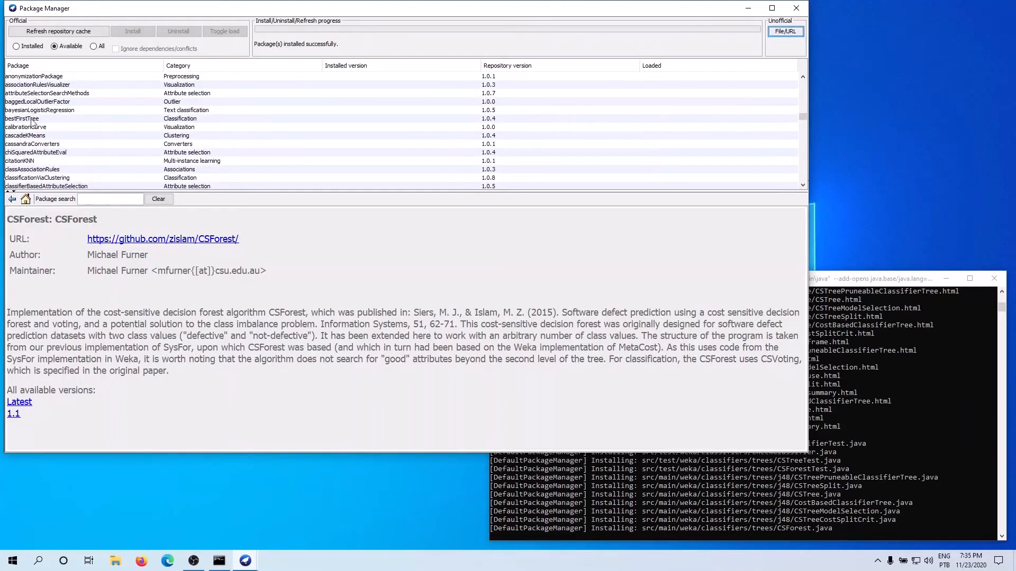
scroll(34, 130, "down", 1)
scroll(35, 158, "down", 1)
scroll(35, 165, "down", 3)
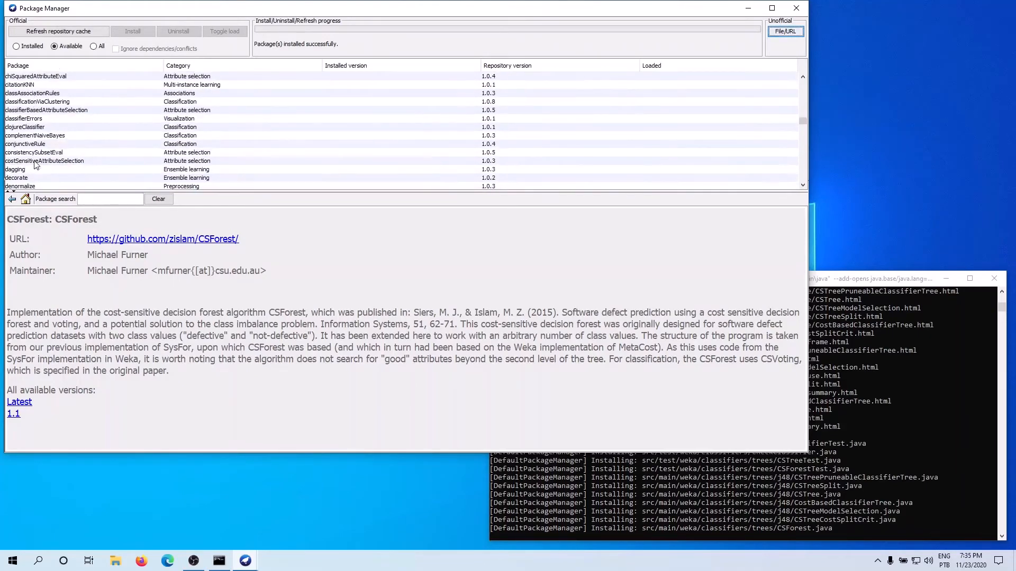
left_click(45, 111)
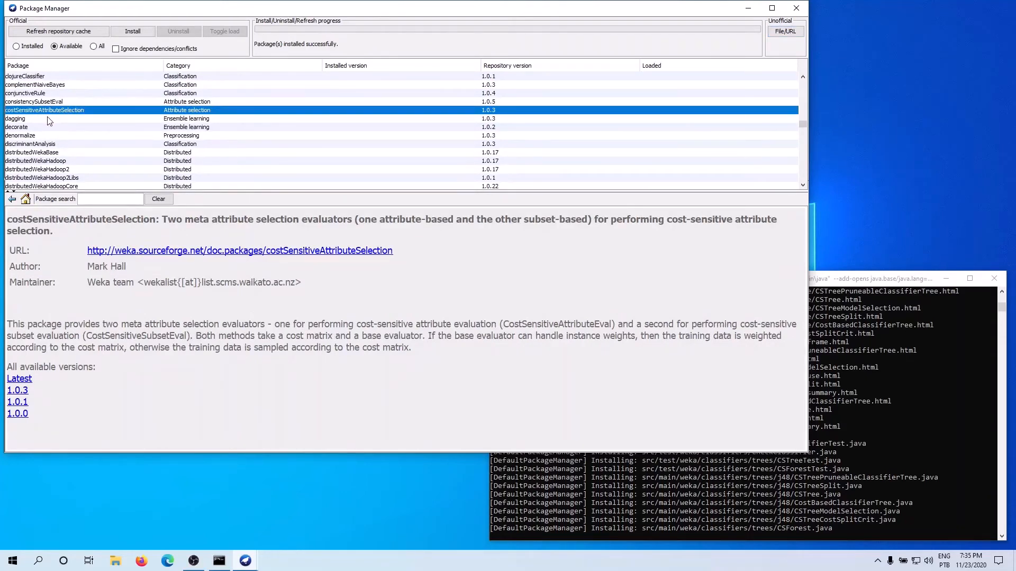
scroll(33, 123, "down", 4)
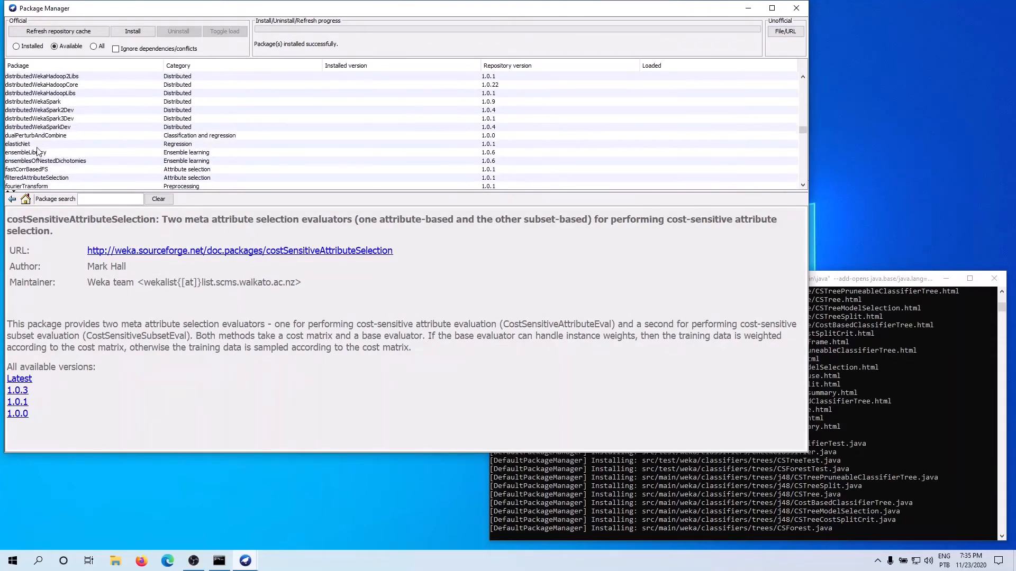
scroll(38, 151, "down", 2)
left_click(37, 145)
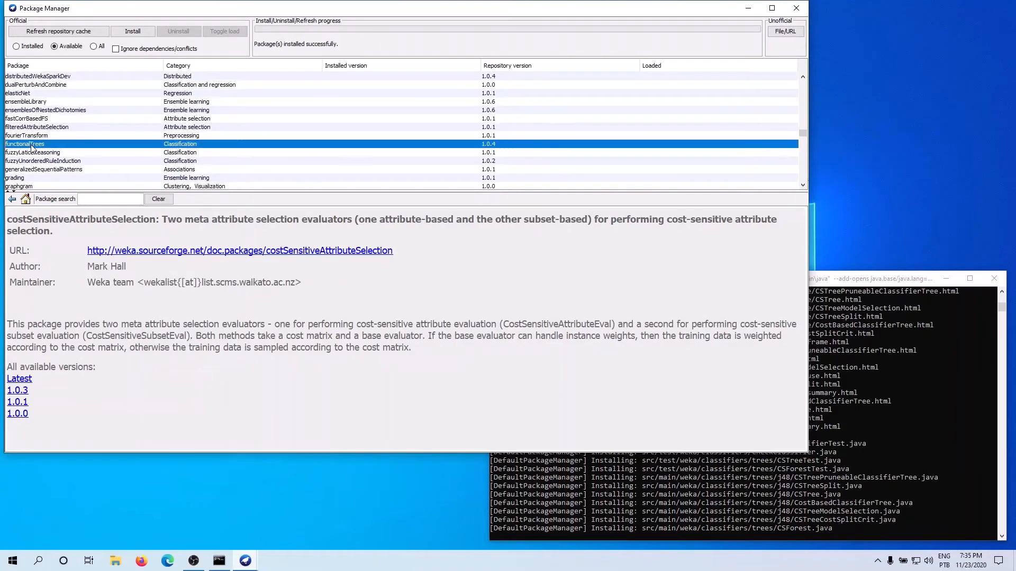
Install the gridSearch classification package, version 1.0.12, for searching classifier parameter pairs.
scroll(37, 151, "down", 2)
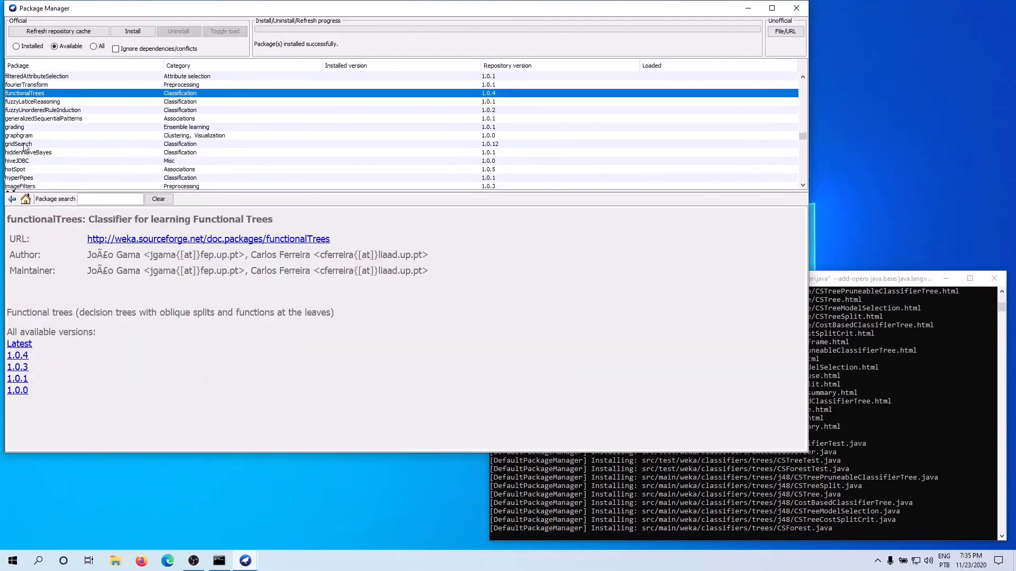
left_click(26, 144)
scroll(72, 157, "down", 1)
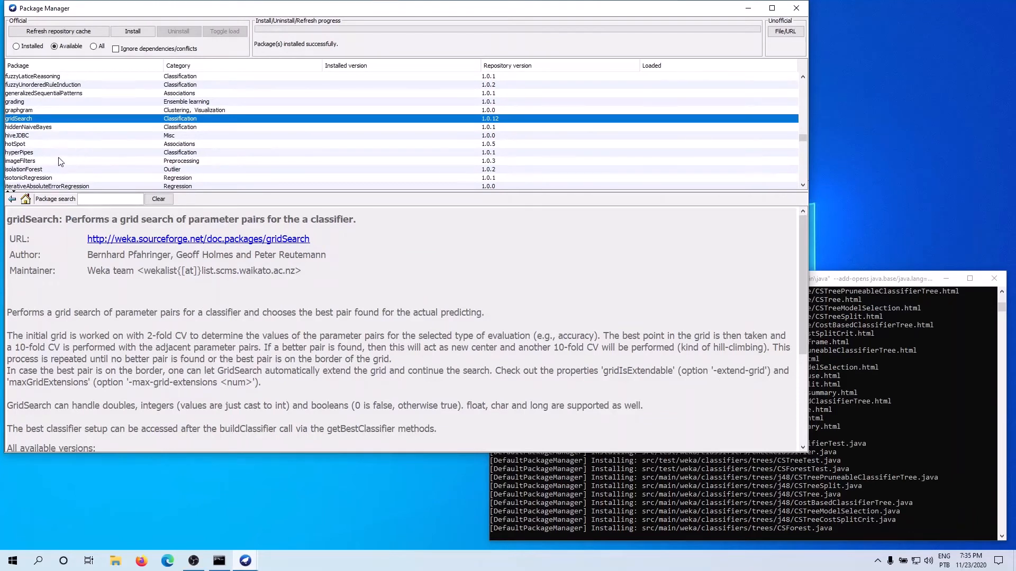
left_click(131, 32)
left_click(370, 294)
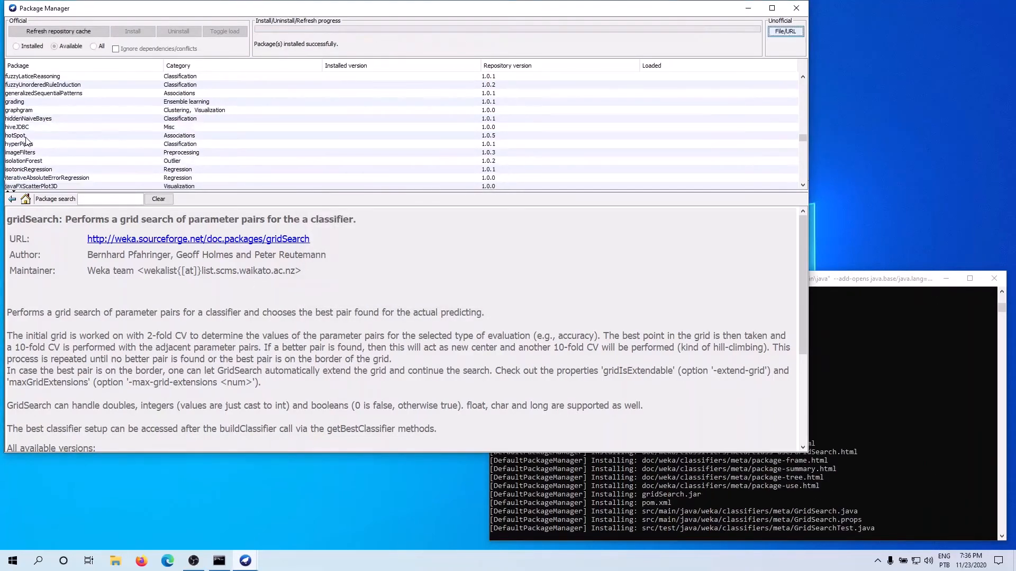
Install the kerasZoo Python integration package, version 1.0.2, and confirm the installation.
scroll(33, 157, "down", 1)
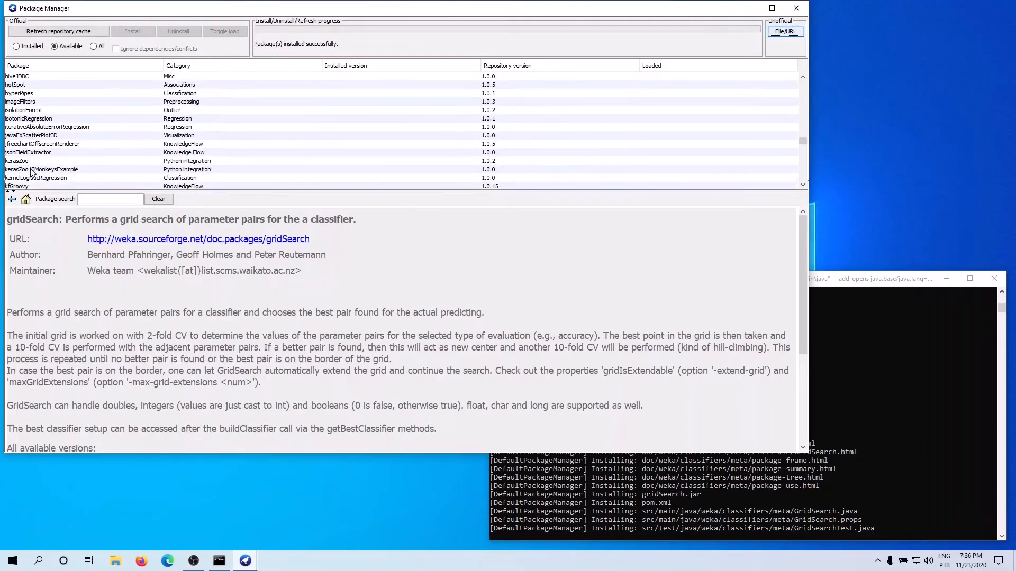
scroll(32, 170, "down", 1)
left_click(26, 137)
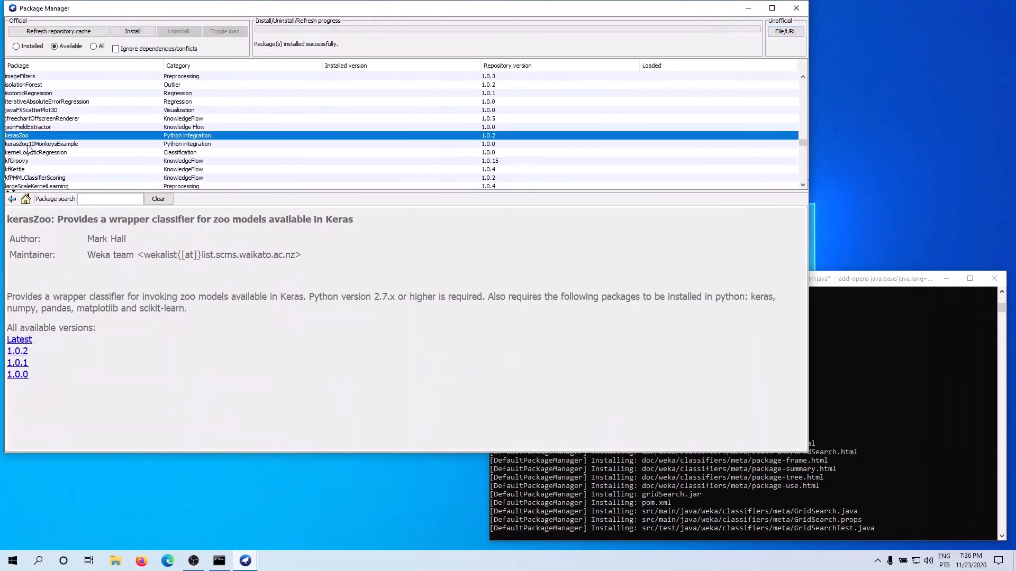
left_click(132, 31)
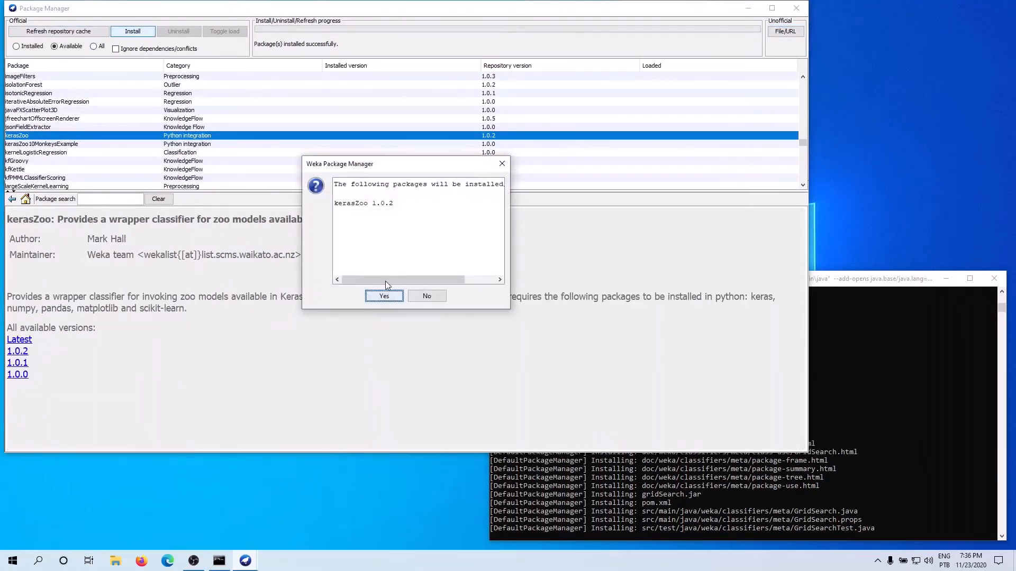
left_click(372, 297)
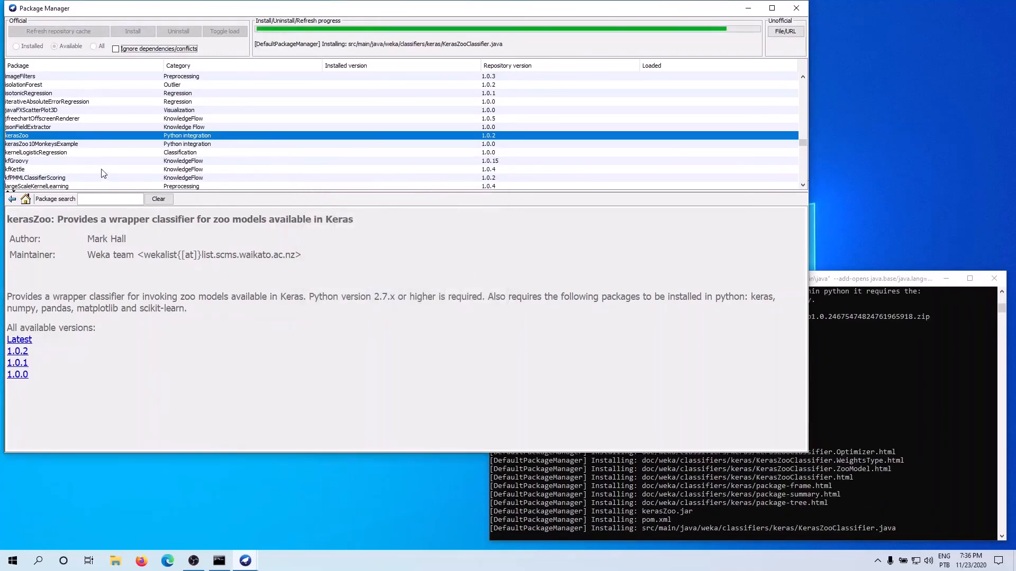
scroll(56, 151, "down", 1)
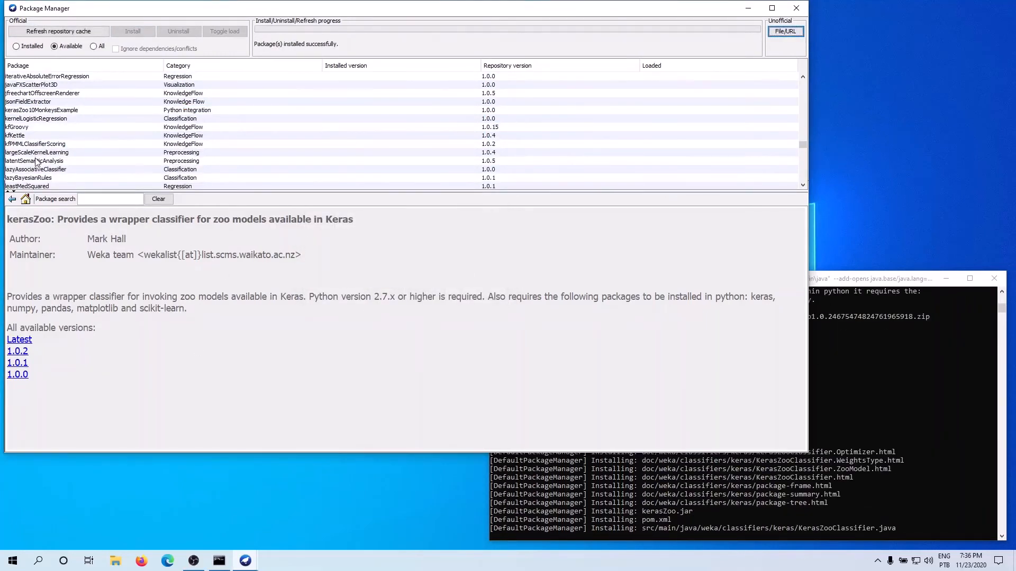
scroll(45, 155, "down", 1)
scroll(36, 105, "up", 1)
left_click(32, 111)
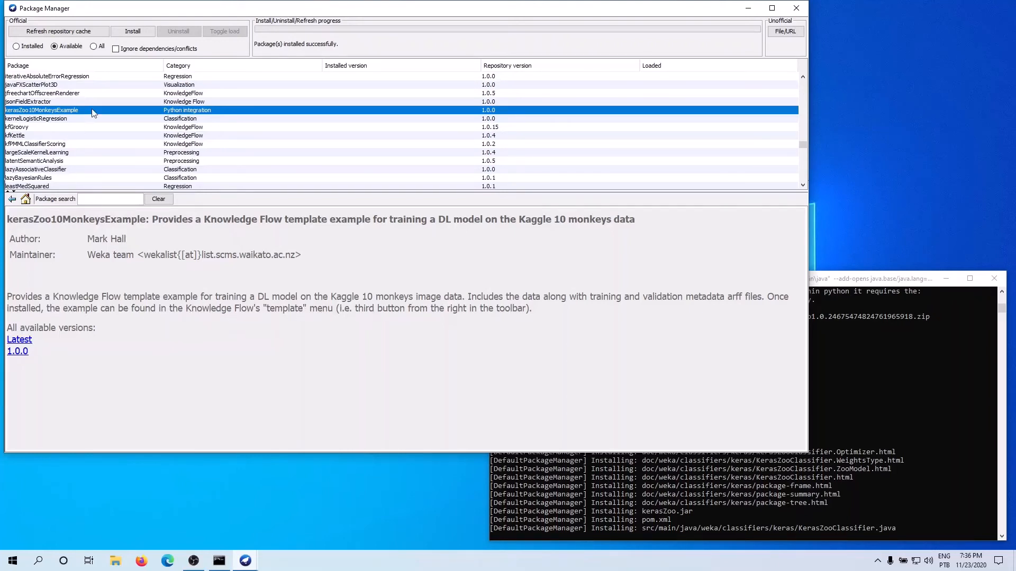
left_click(133, 33)
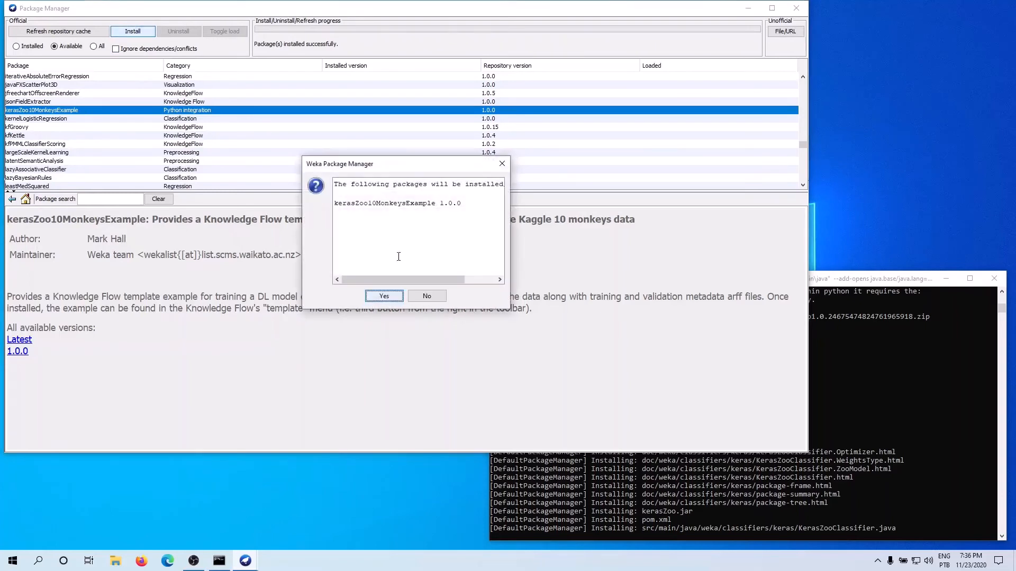
left_click(426, 296)
Find the multisearch parameter optimization package among the available ones and install version 2020.2.17.
scroll(43, 120, "down", 1)
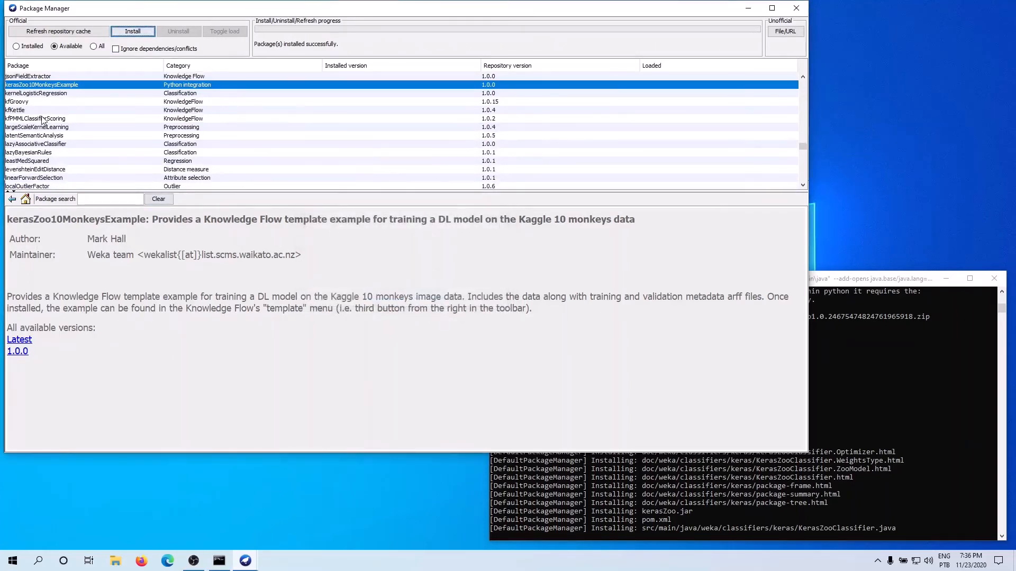
scroll(41, 144, "down", 2)
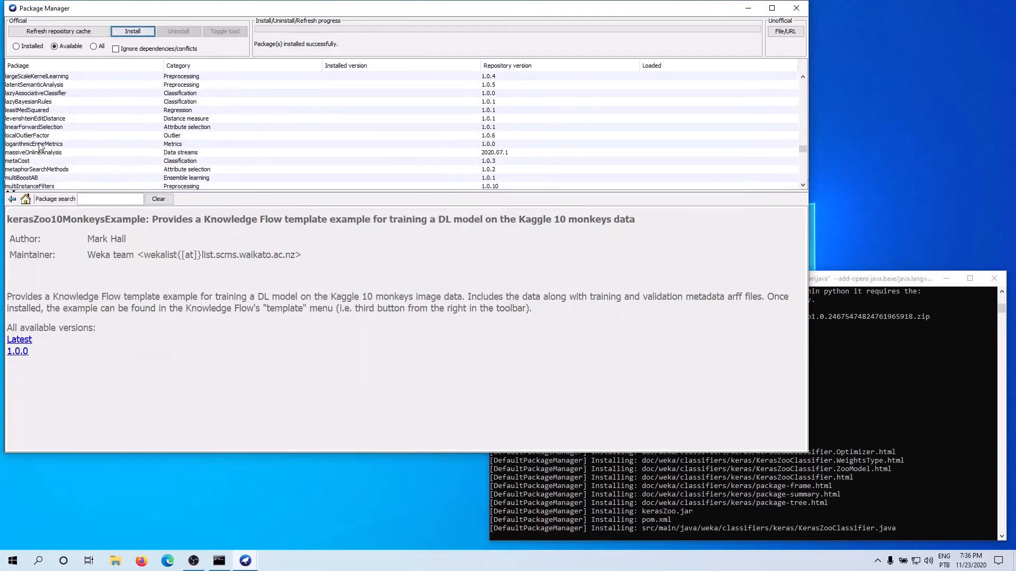
scroll(42, 164, "down", 1)
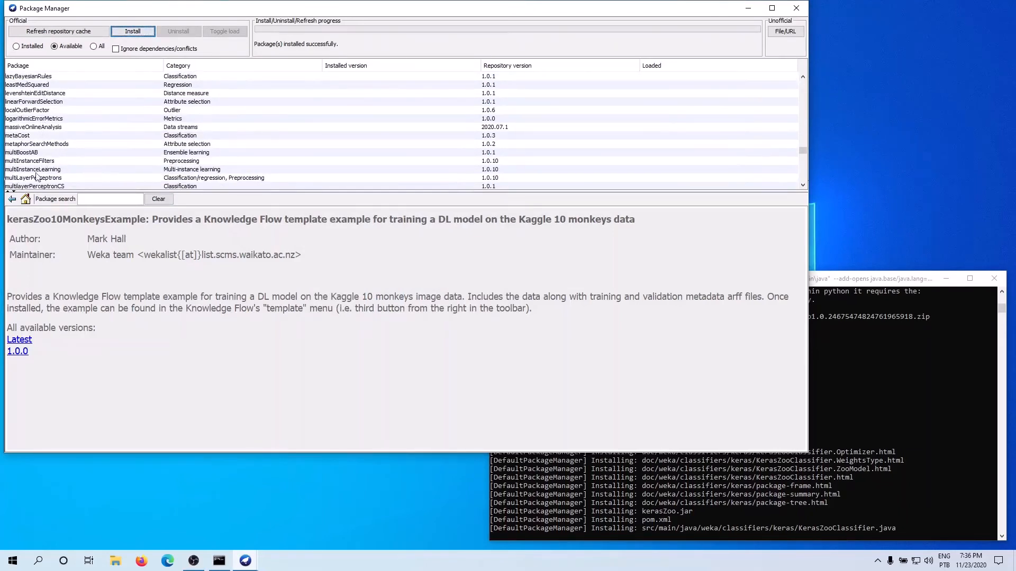
scroll(37, 177, "down", 3)
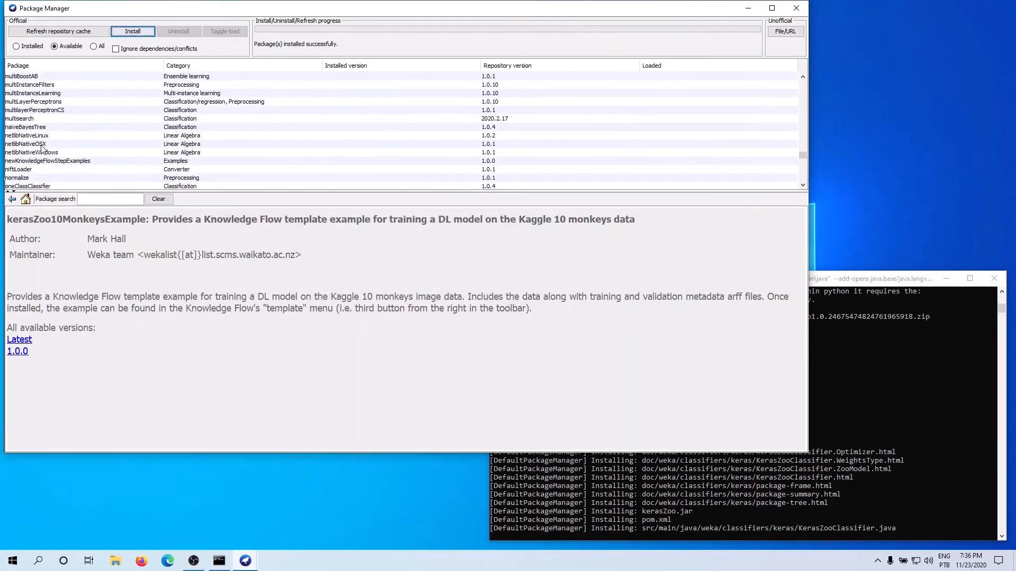
left_click(22, 118)
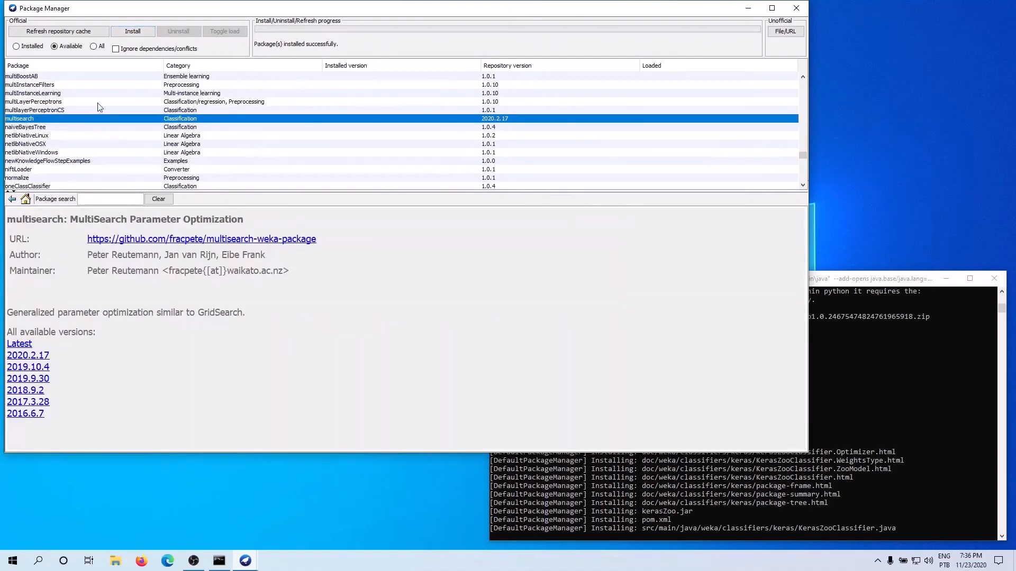
left_click(144, 33)
left_click(386, 297)
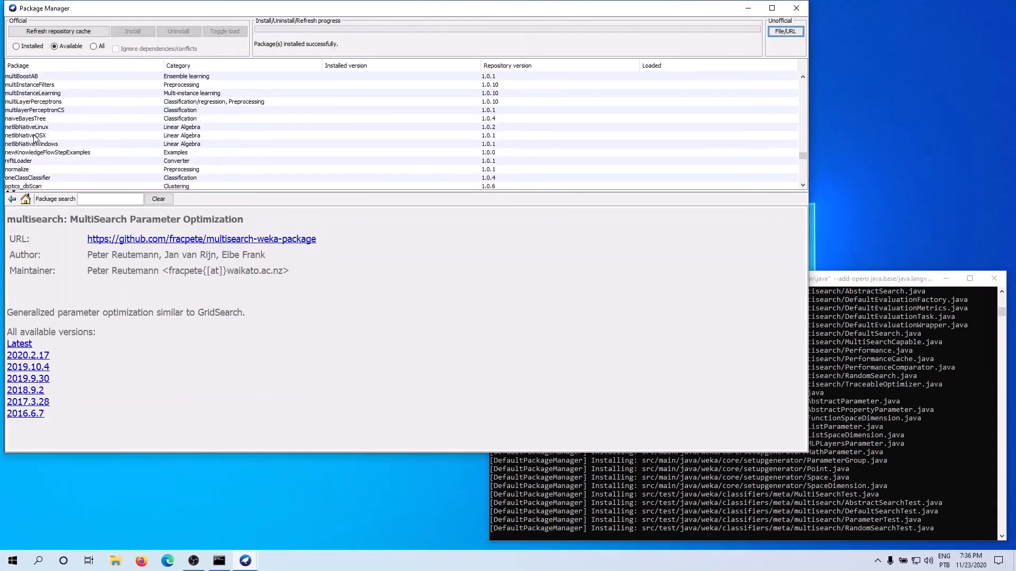
Install the partialLeastSquares preprocessing package, version 1.0.5, for PLS filtering and regression.
scroll(35, 139, "down", 4)
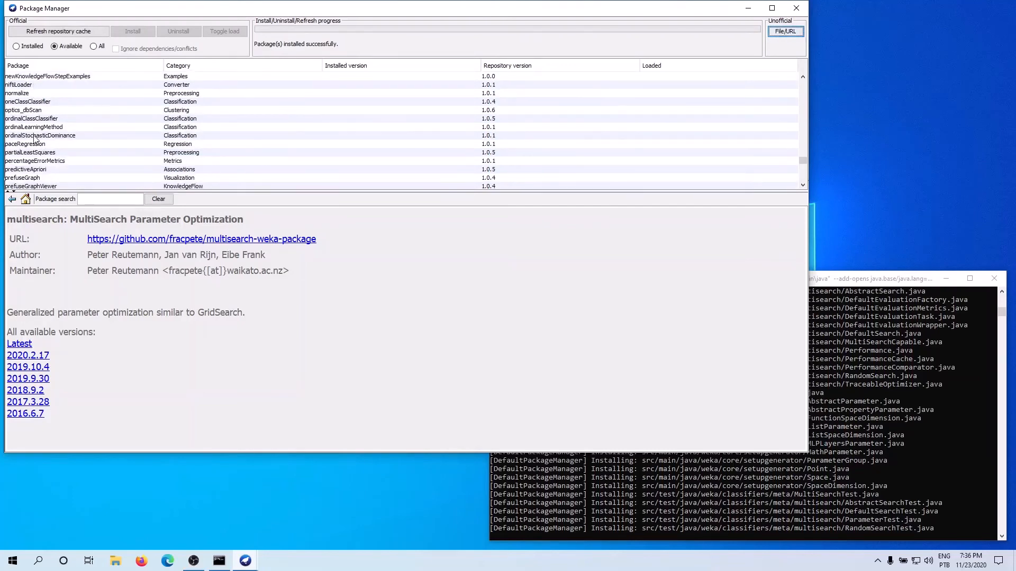
scroll(34, 139, "down", 1)
left_click(34, 102)
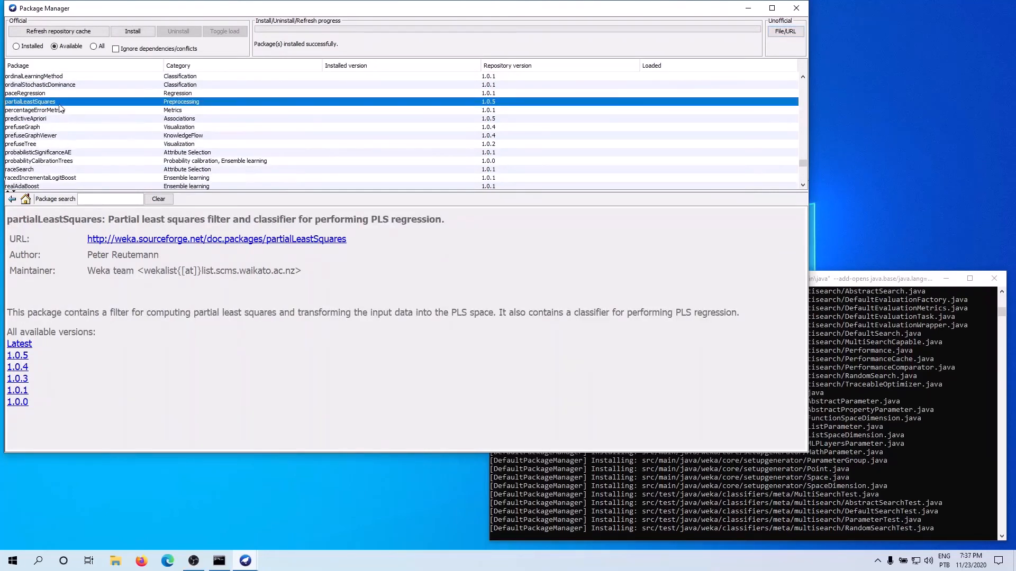
left_click(133, 31)
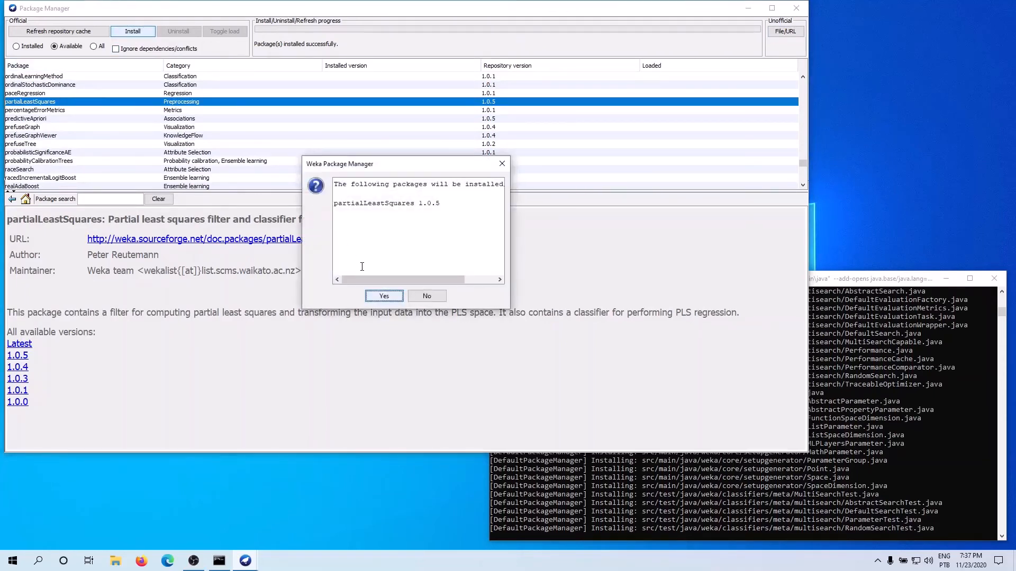
left_click(382, 295)
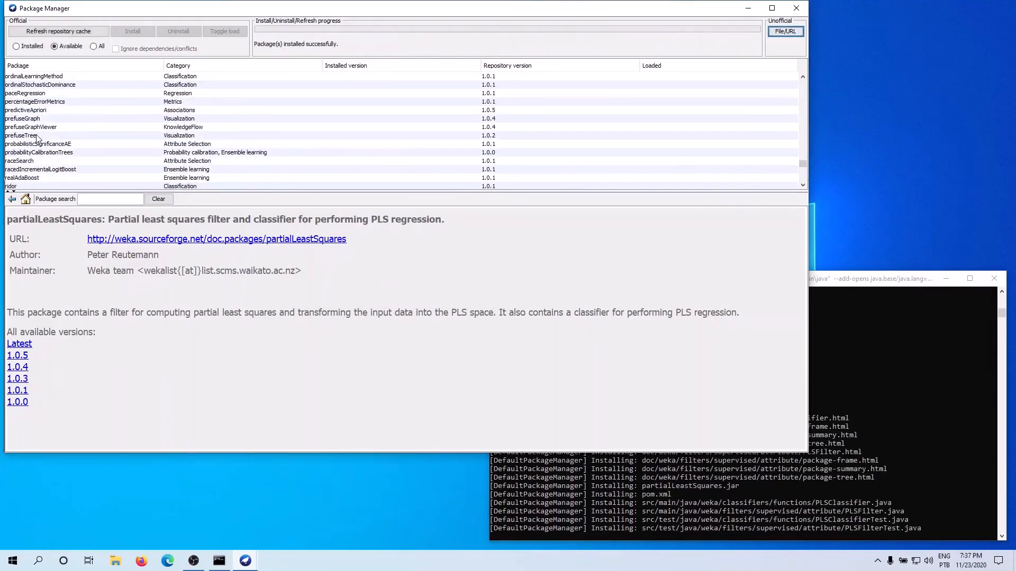
Examine the description of the ultraBoost package, and switch the package list to show only the installed packages.
scroll(38, 153, "down", 3)
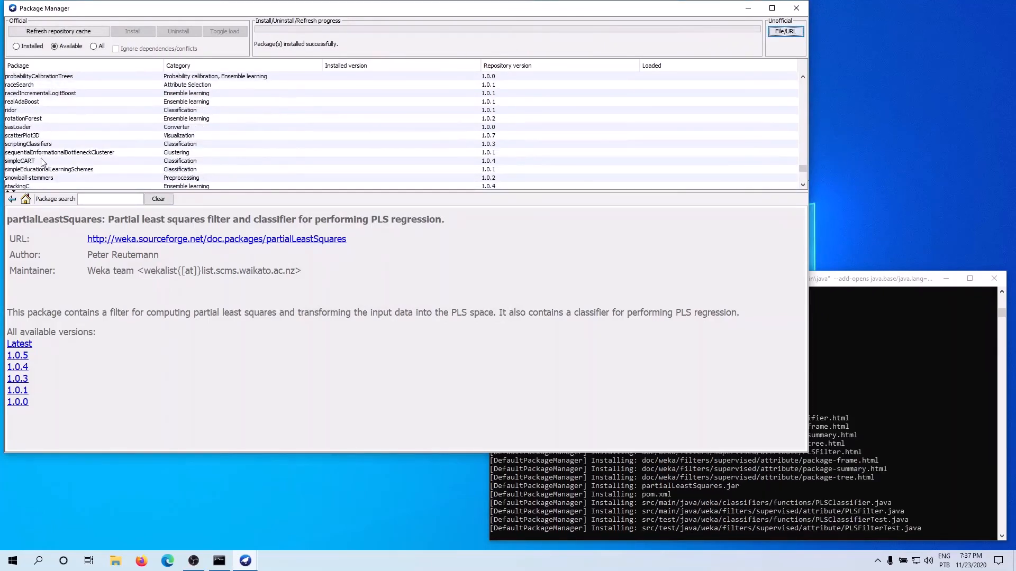
scroll(41, 164, "down", 1)
scroll(43, 163, "down", 2)
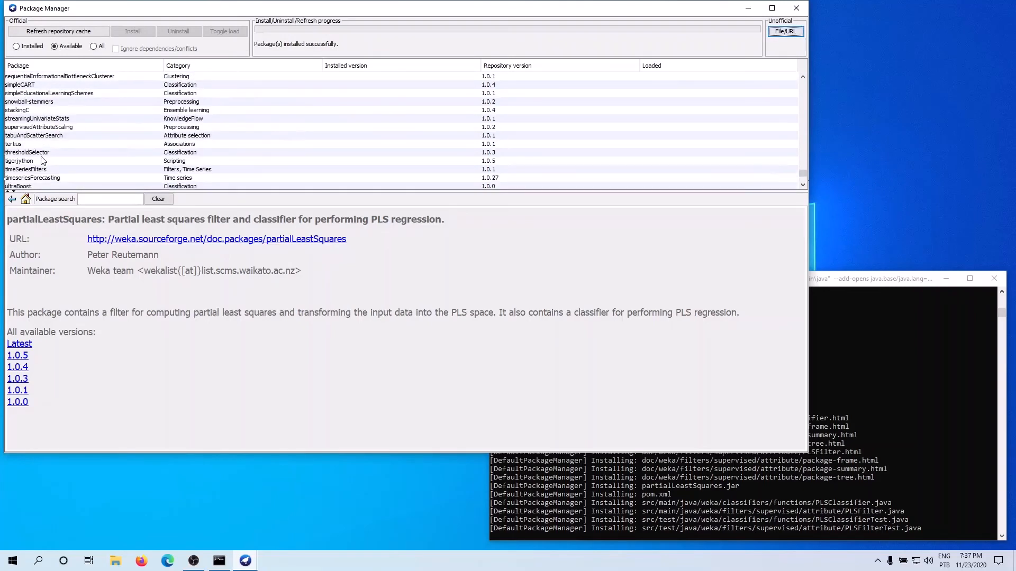
scroll(43, 161, "down", 1)
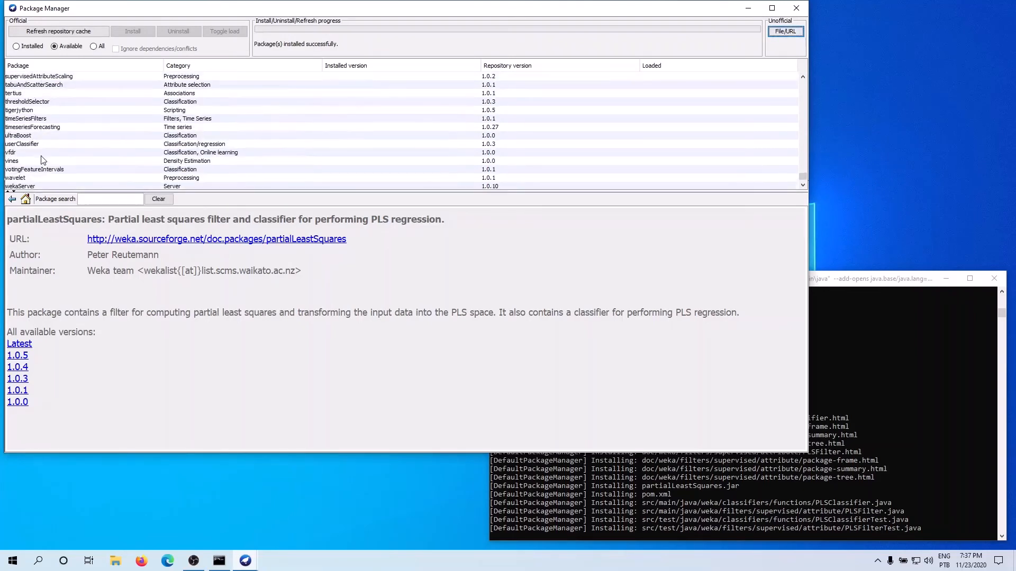
left_click(27, 136)
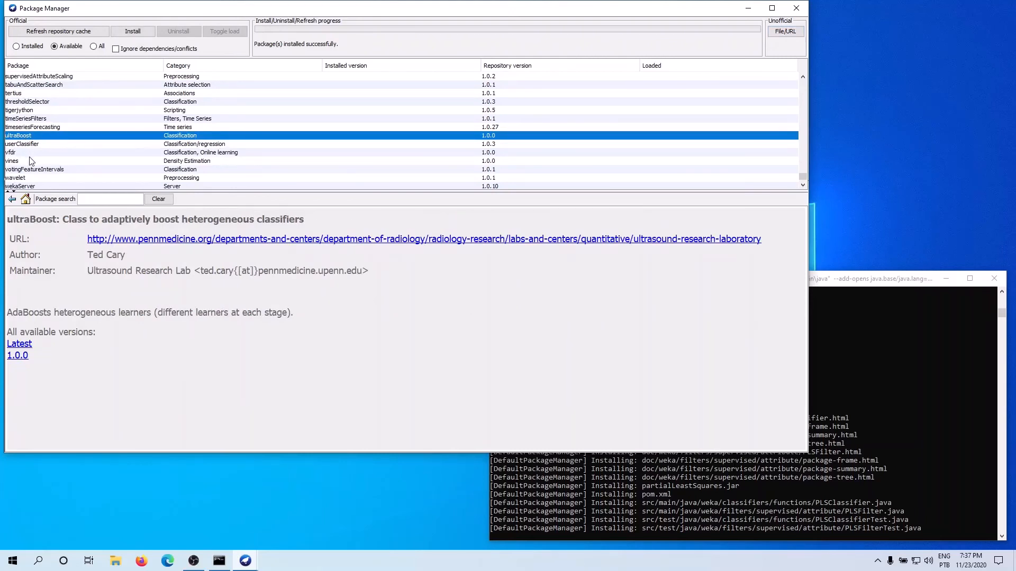
scroll(32, 156, "down", 1)
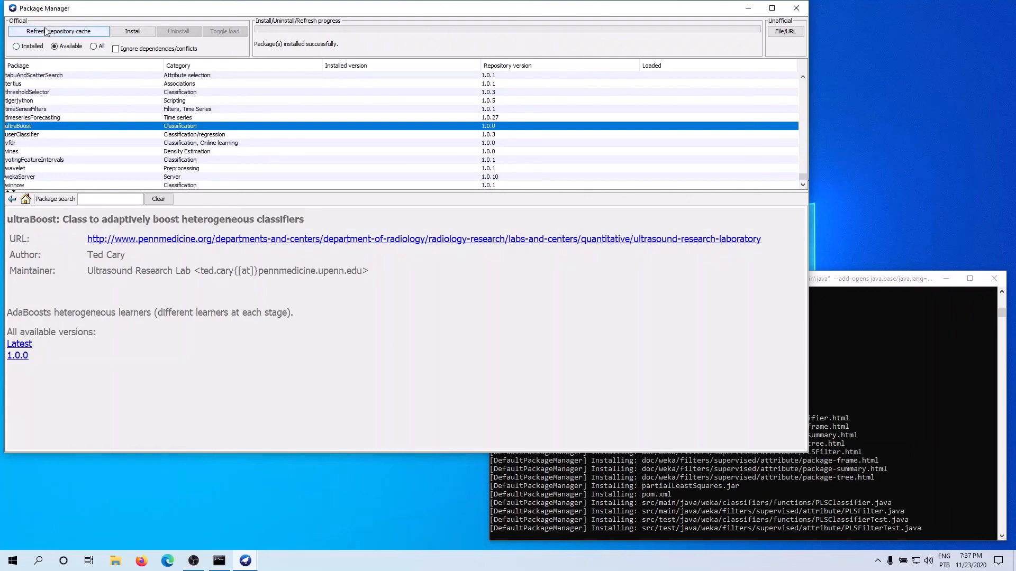
left_click(16, 46)
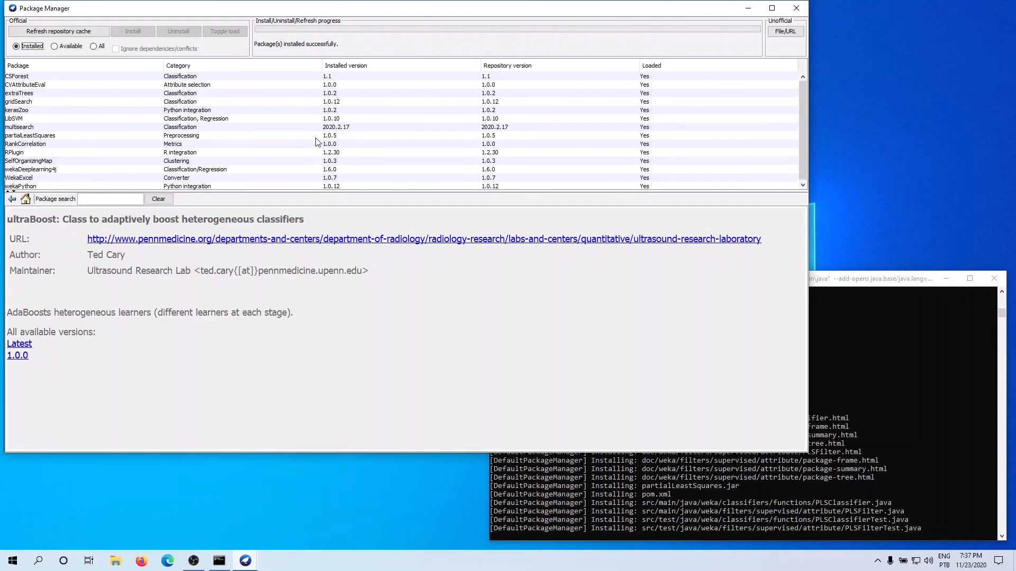
Close the package manager and review the partialLeastSquares installation log in the console window.
left_click(796, 8)
left_click(386, 245)
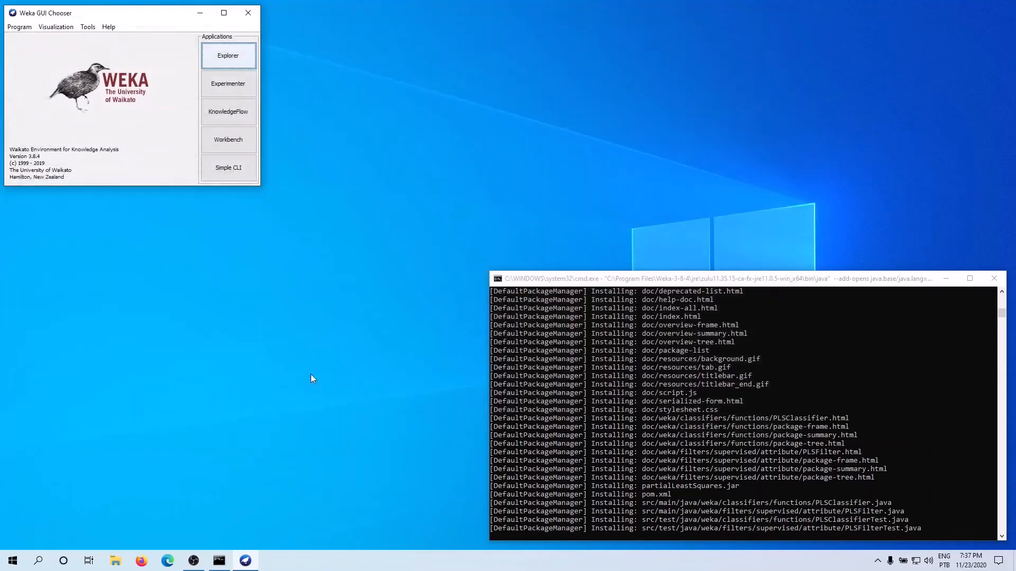
scroll(684, 418, "up", 7)
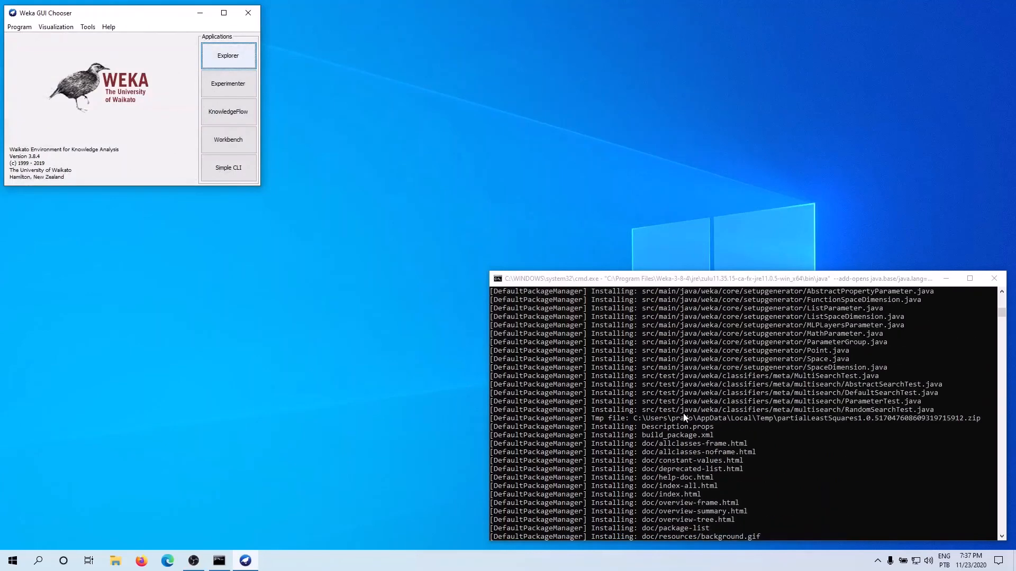
scroll(684, 418, "down", 8)
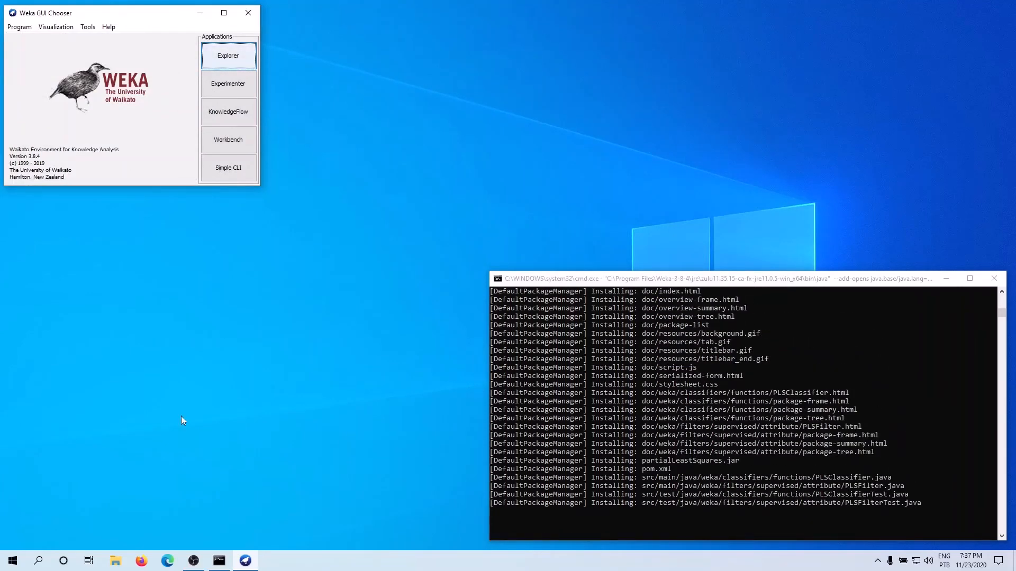
left_click(108, 26)
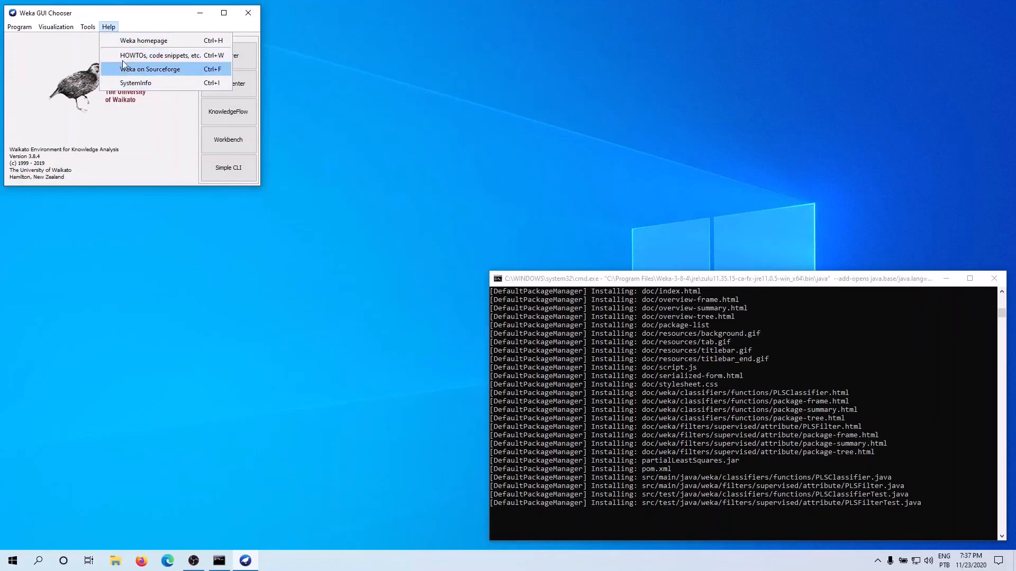
left_click(129, 39)
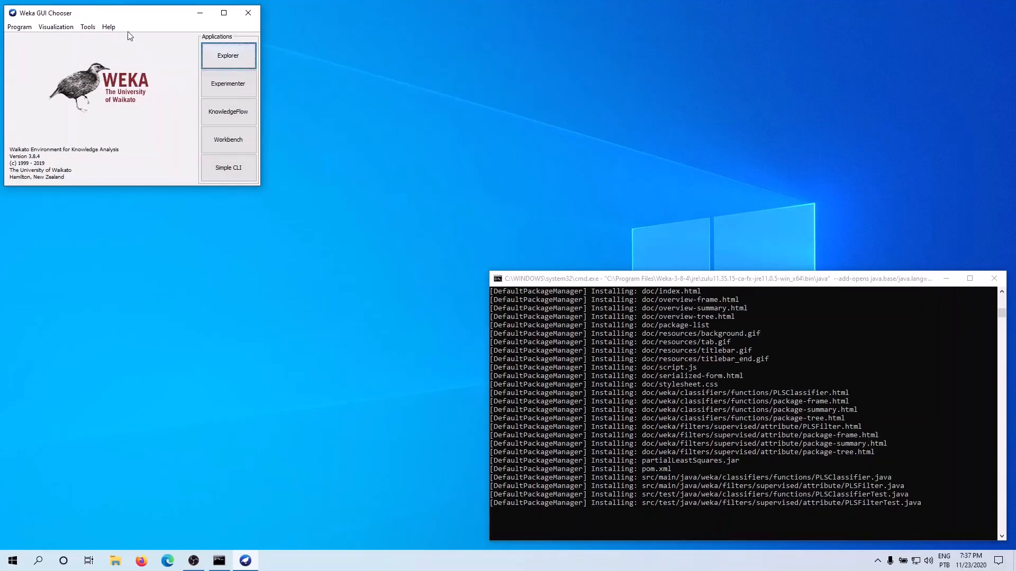
left_click(109, 27)
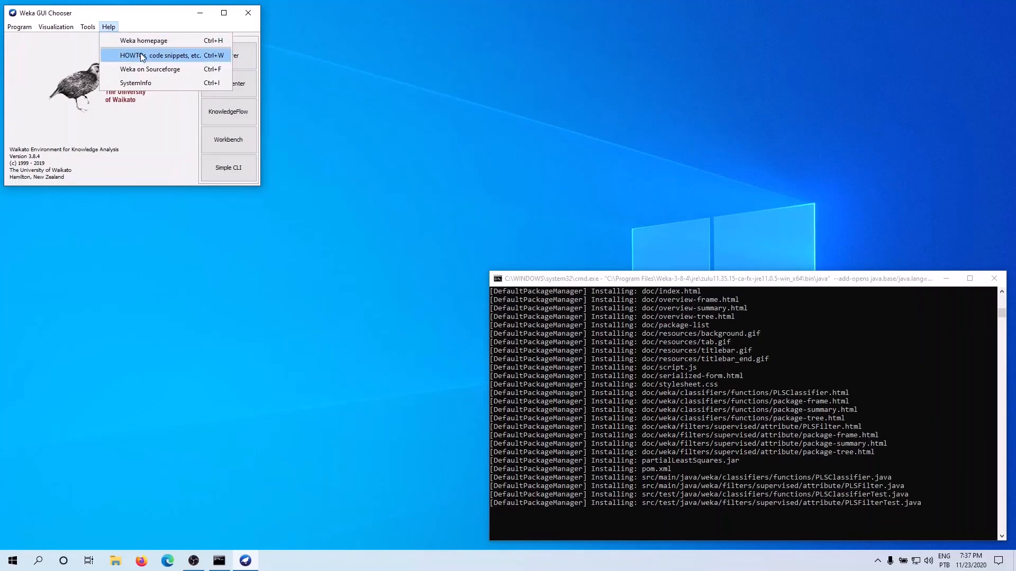
left_click(135, 116)
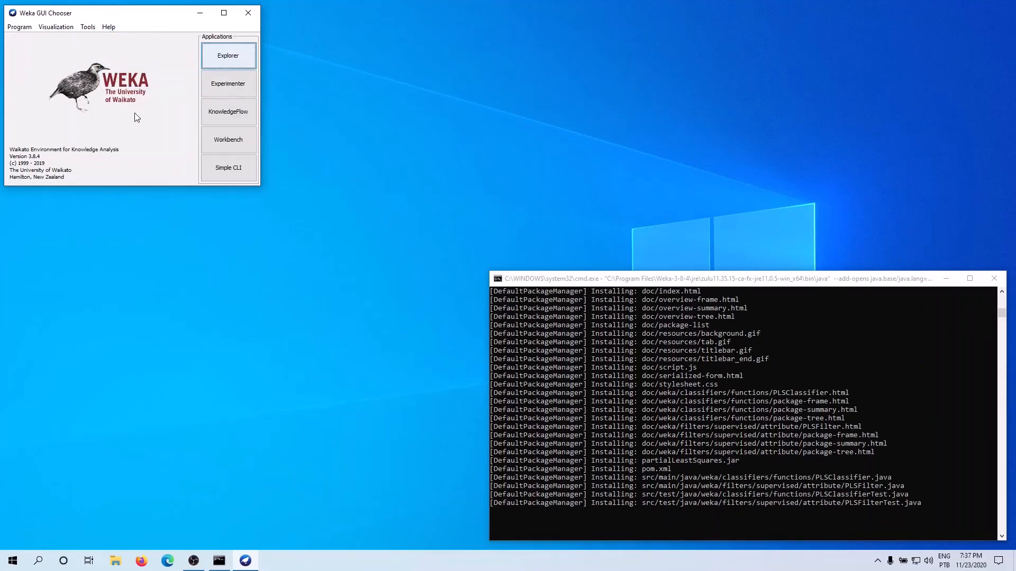